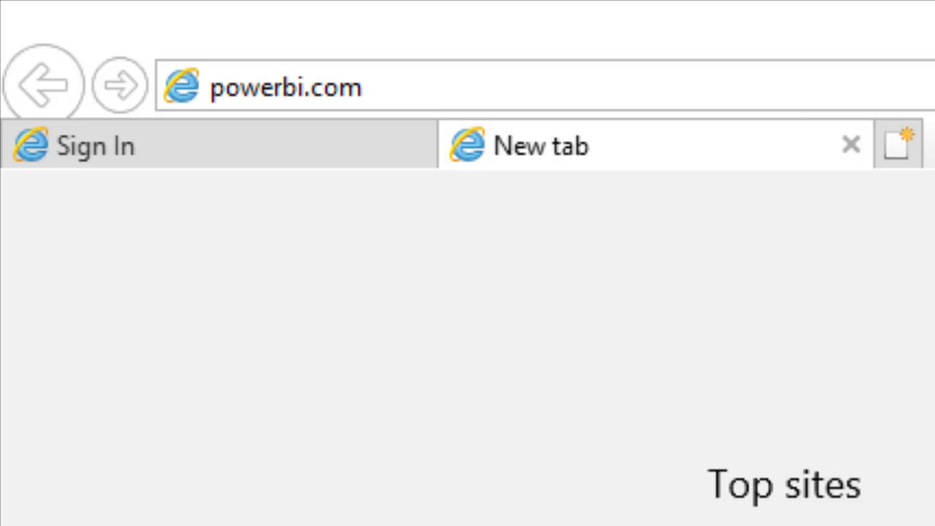
Load powerbi.com, sign in with the Highline college account, and open Power BI from the Office 365 apps list
{"action": "key", "text": "Return"}
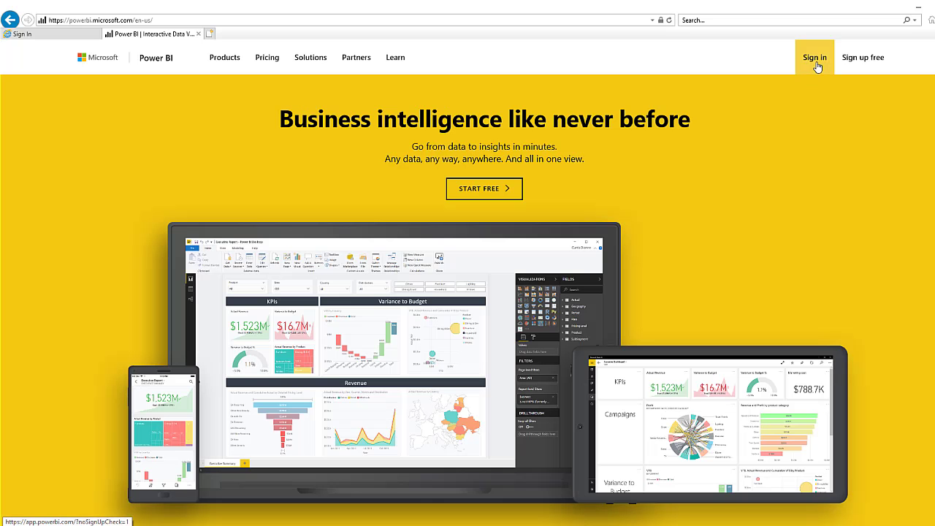
{"action": "left_click", "coordinate": [813, 58]}
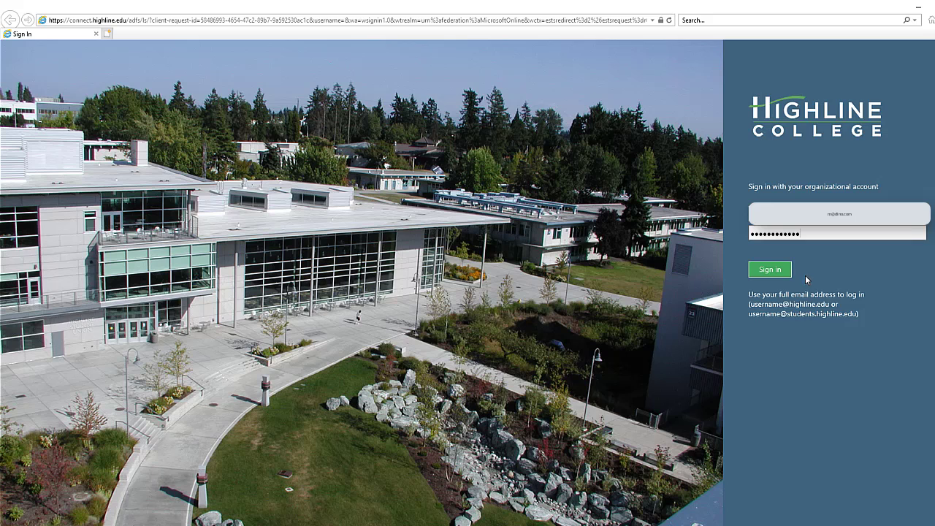
{"action": "left_click", "coordinate": [774, 270]}
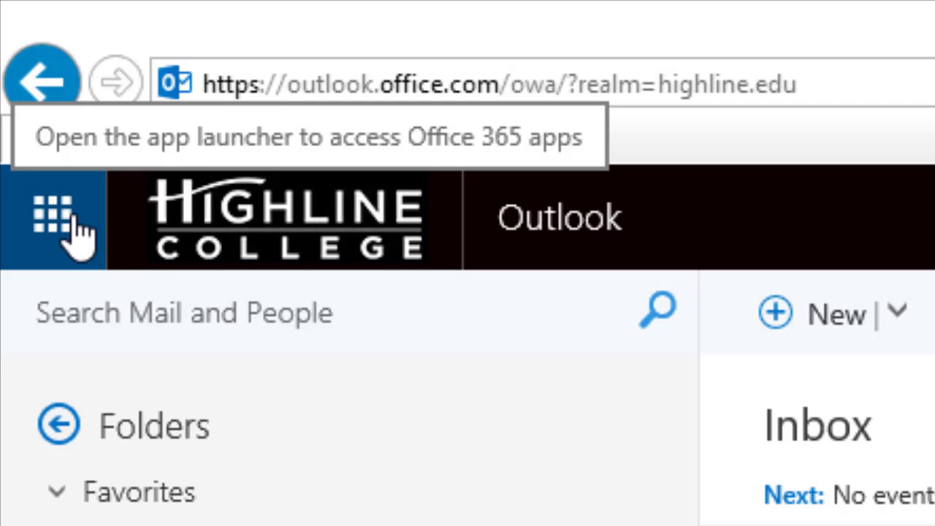
{"action": "left_click", "coordinate": [66, 219]}
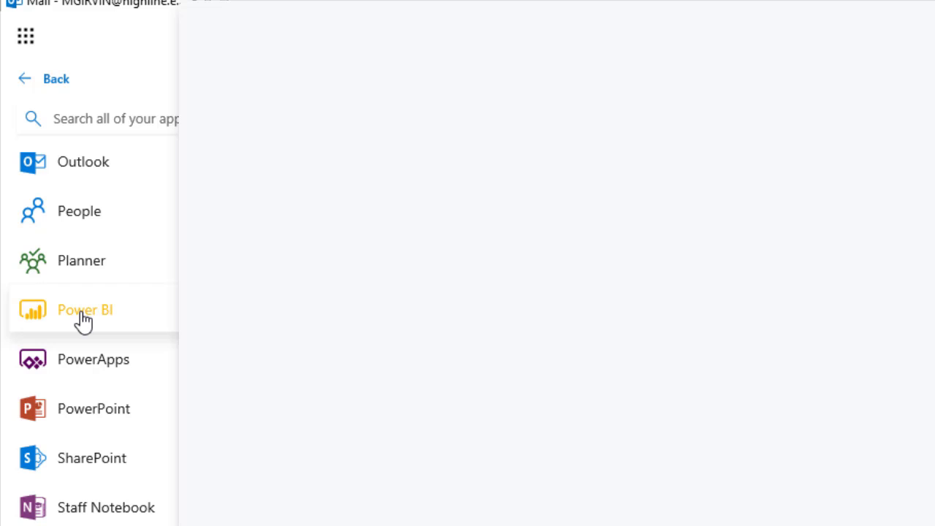
{"action": "left_click", "coordinate": [84, 316]}
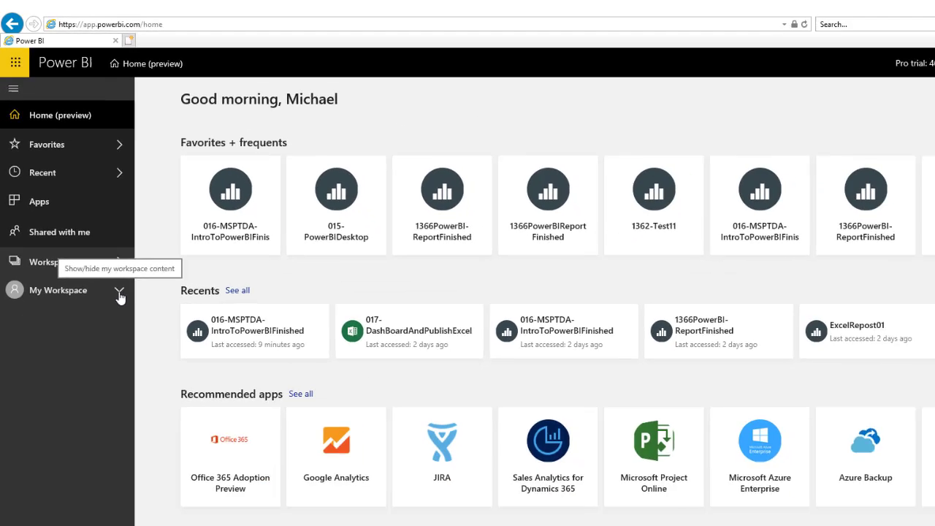
Open 016-MSPTDA-IntroToPowerBIFinished from My Workspace and show its Fiscal Report page
{"action": "left_click", "coordinate": [188, 465]}
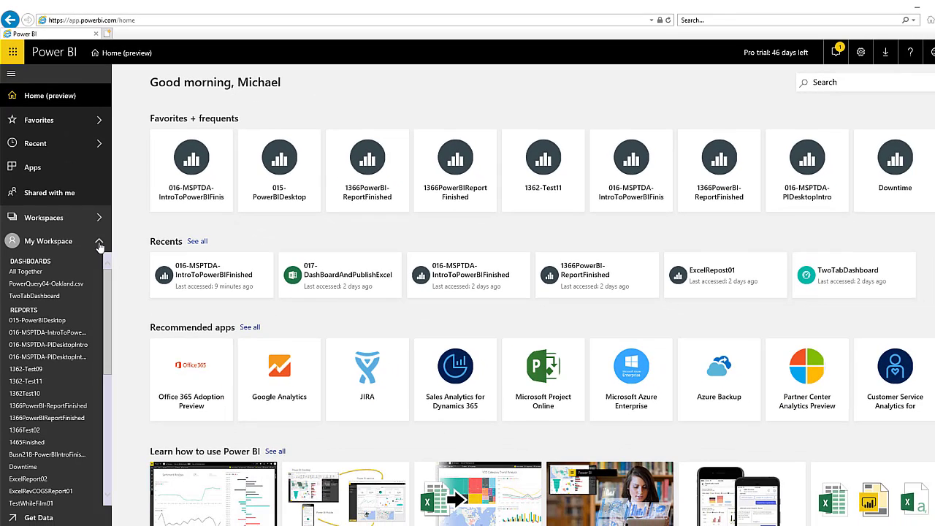
{"action": "left_click", "coordinate": [56, 337]}
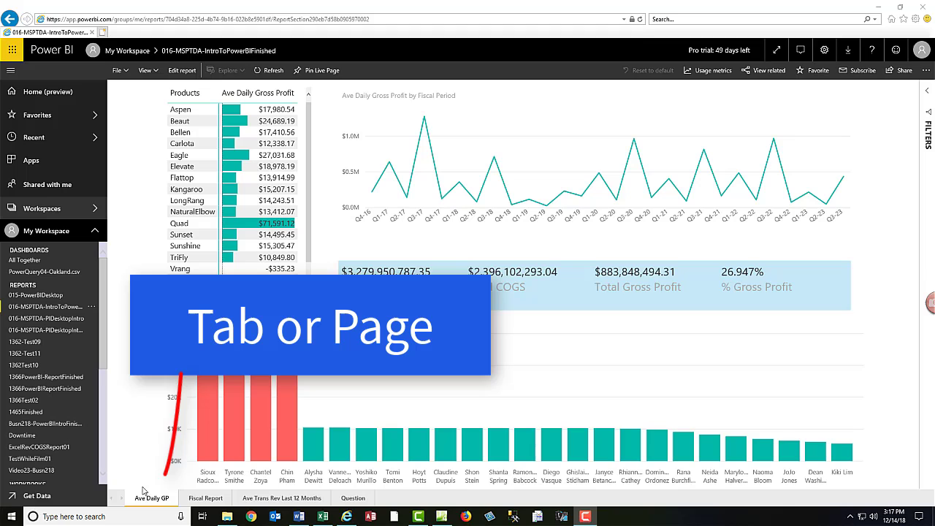
{"action": "left_click", "coordinate": [205, 499]}
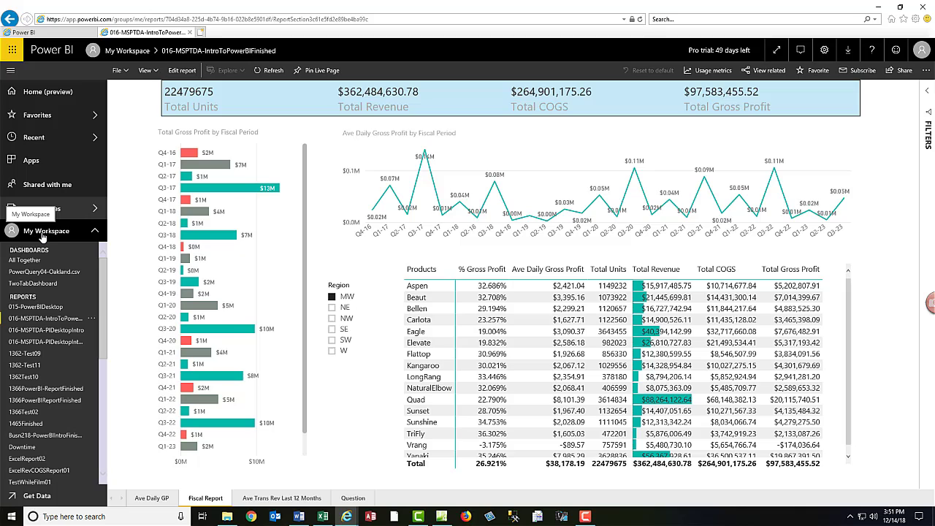
Browse My Workspace's Dashboards, Reports, Workbooks and Datasets lists, ending on Datasets
{"action": "left_click", "coordinate": [33, 234]}
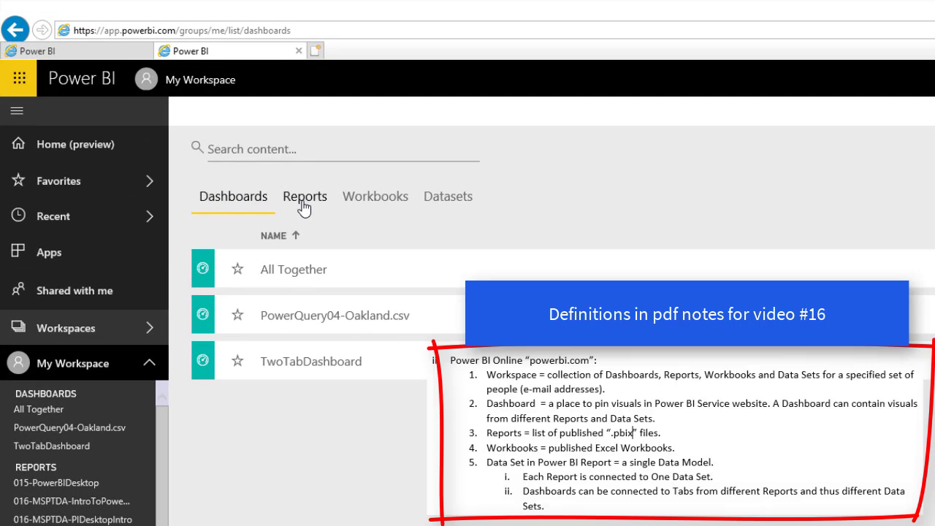
{"action": "left_click", "coordinate": [305, 199]}
{"action": "left_click", "coordinate": [368, 199]}
{"action": "left_click", "coordinate": [438, 199]}
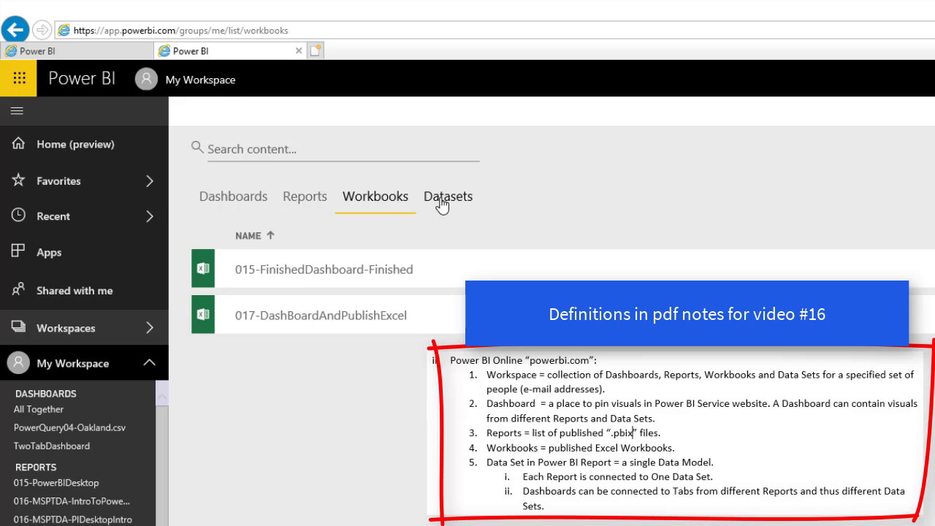
{"action": "left_click", "coordinate": [235, 207]}
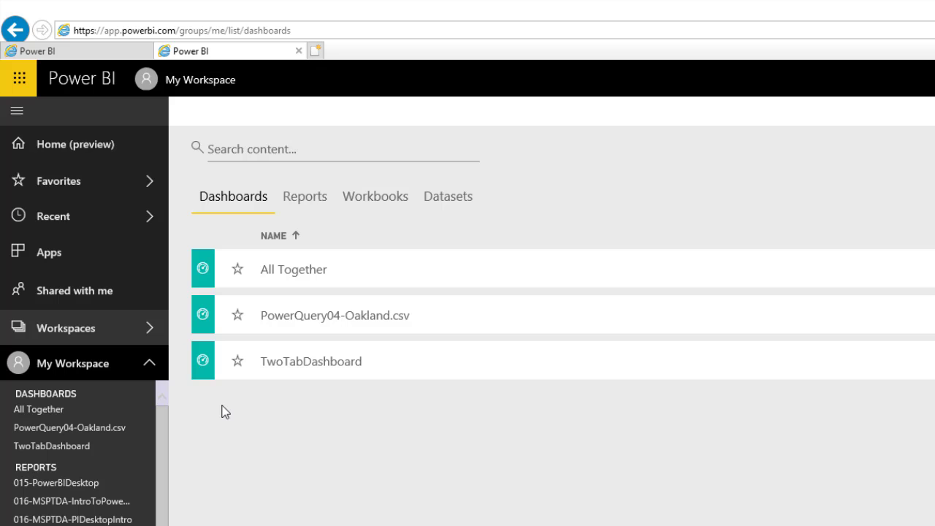
{"action": "left_click", "coordinate": [303, 204]}
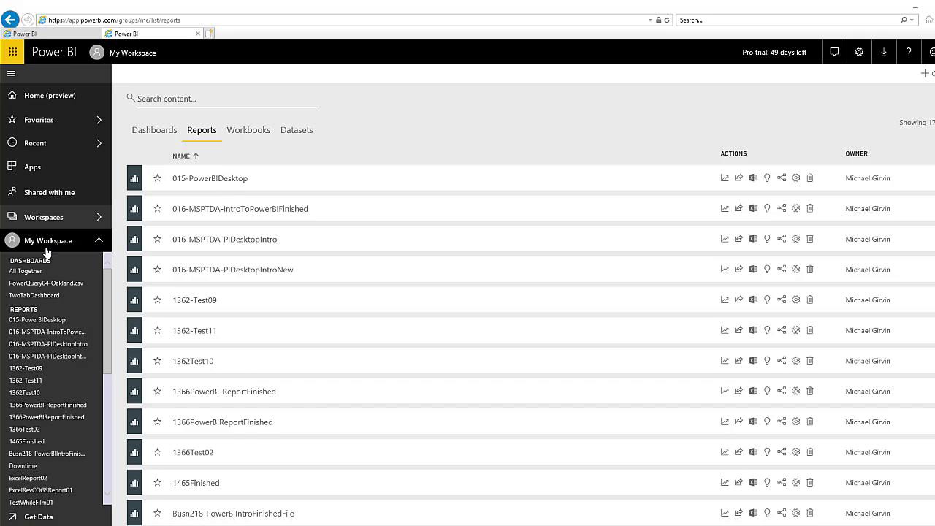
{"action": "left_click", "coordinate": [252, 133]}
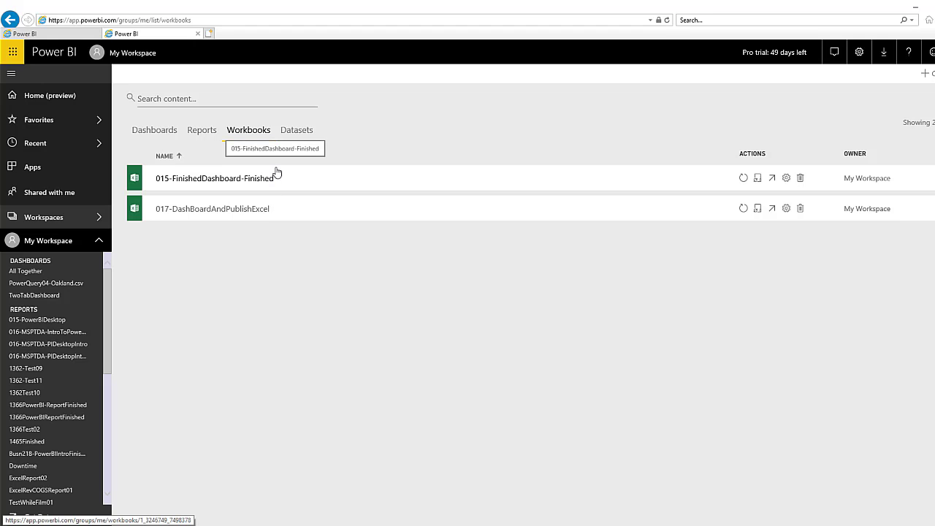
{"action": "left_click", "coordinate": [297, 133]}
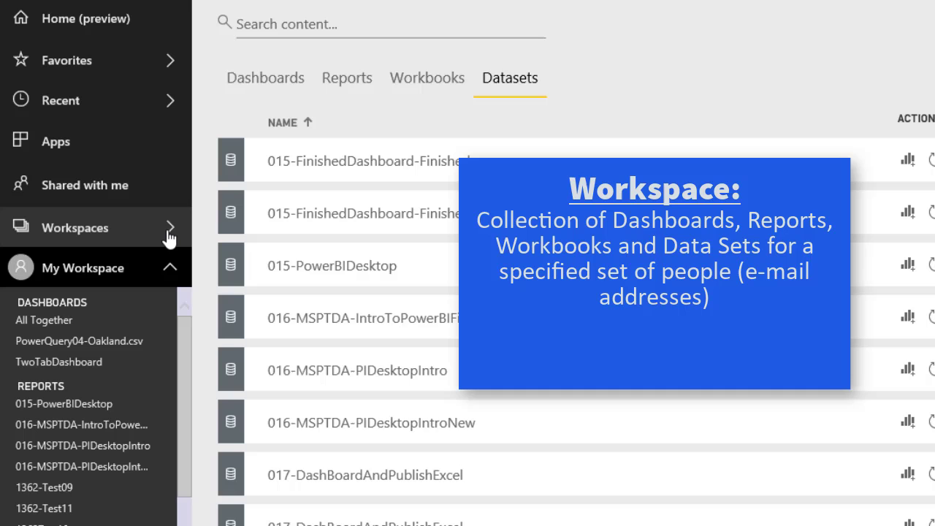
Start a new app workspace named MSPTDA, set to Public with members allowed to edit
{"action": "left_click", "coordinate": [165, 234]}
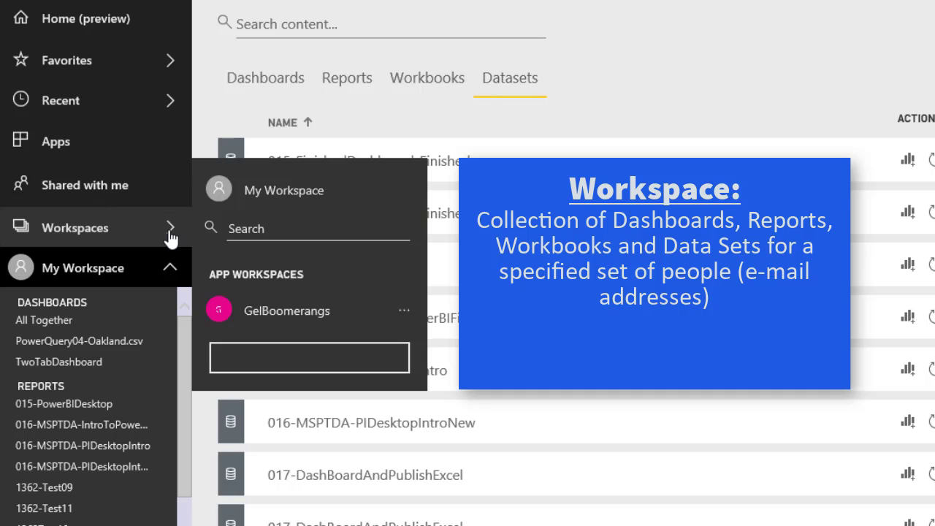
{"action": "left_click", "coordinate": [346, 372]}
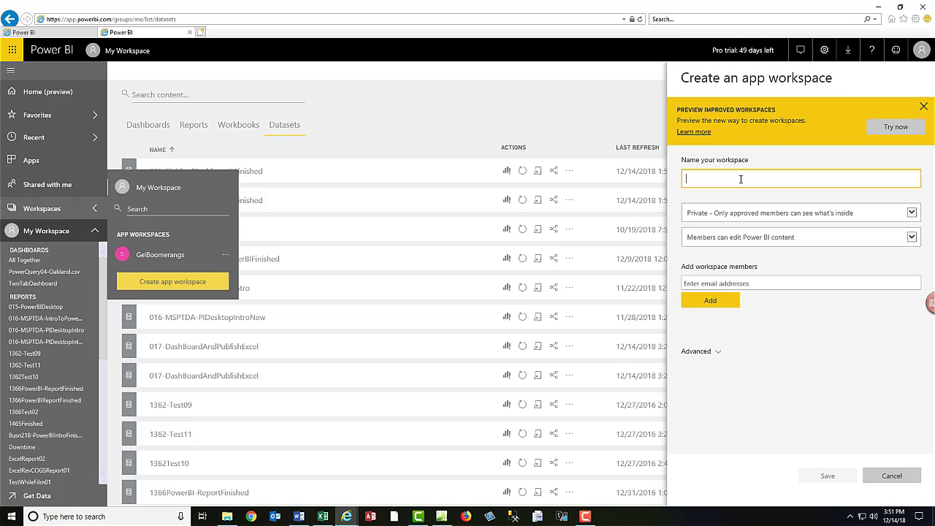
{"action": "type", "text": "M"}
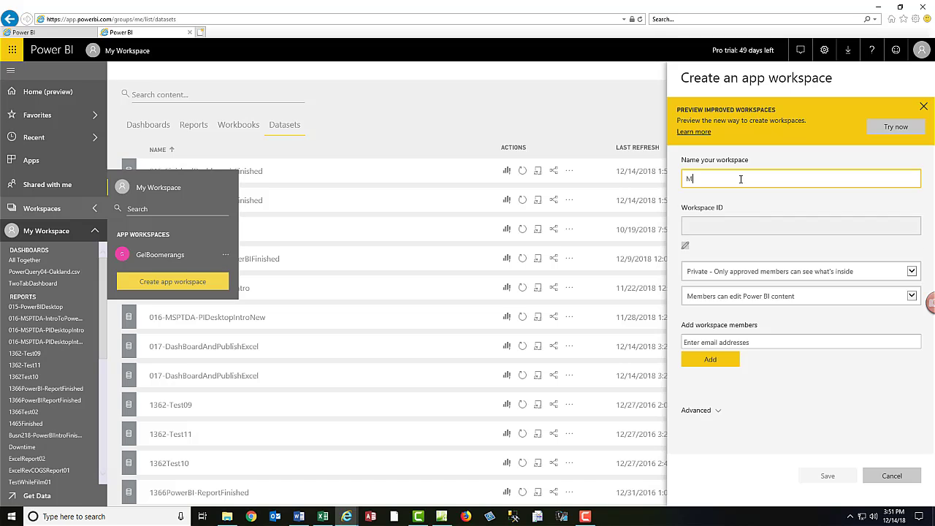
{"action": "type", "text": "SPTDA"}
{"action": "left_click", "coordinate": [726, 275]}
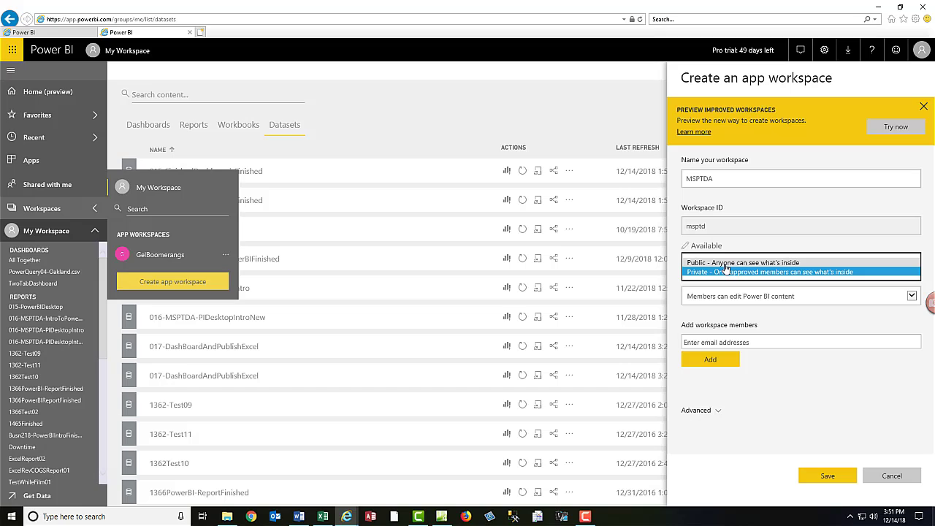
{"action": "left_click", "coordinate": [728, 263]}
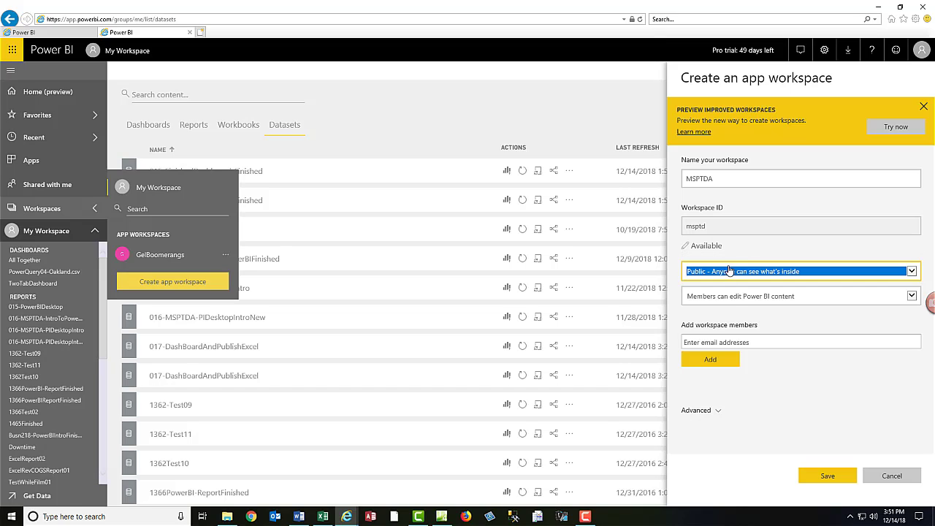
{"action": "left_click", "coordinate": [729, 298]}
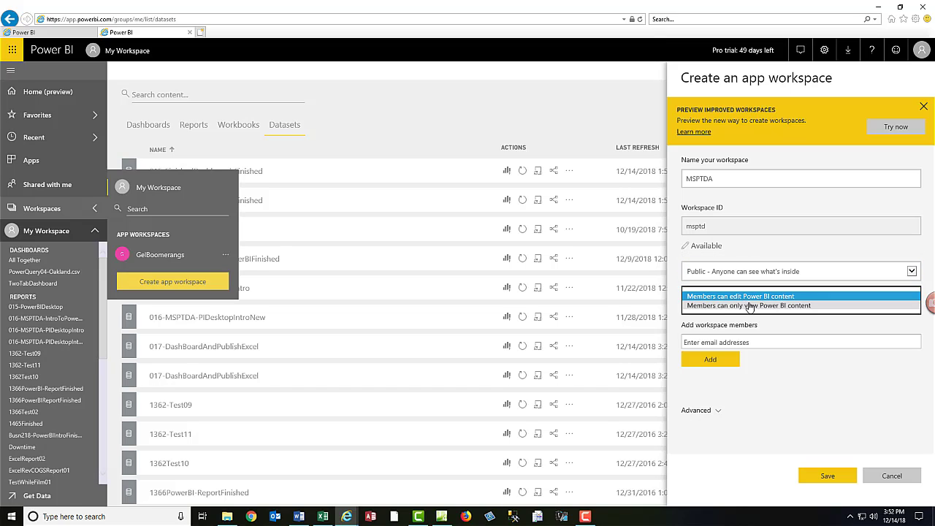
{"action": "left_click", "coordinate": [743, 296]}
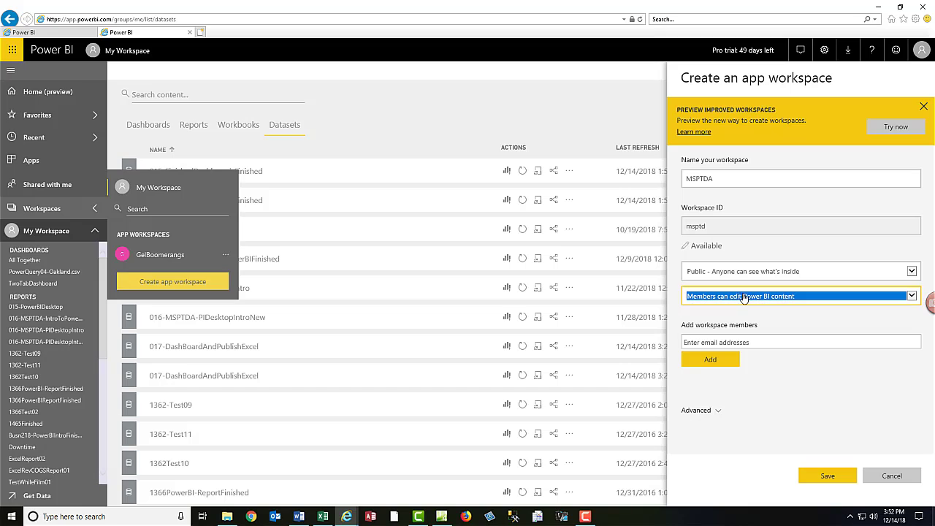
Paste in the two members' e-mail addresses, add them, and save the workspace
{"action": "left_click", "coordinate": [736, 341]}
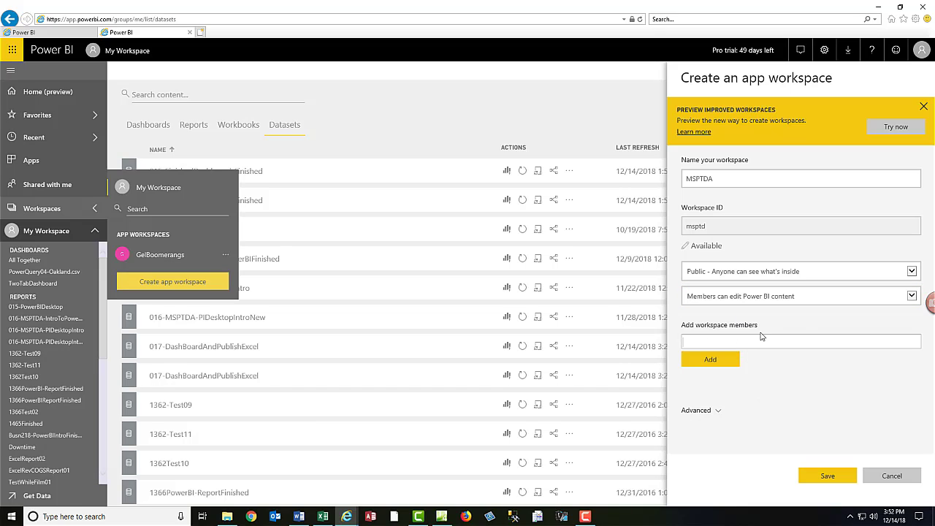
{"action": "key", "text": "ctrl+v"}
{"action": "left_click", "coordinate": [722, 366]}
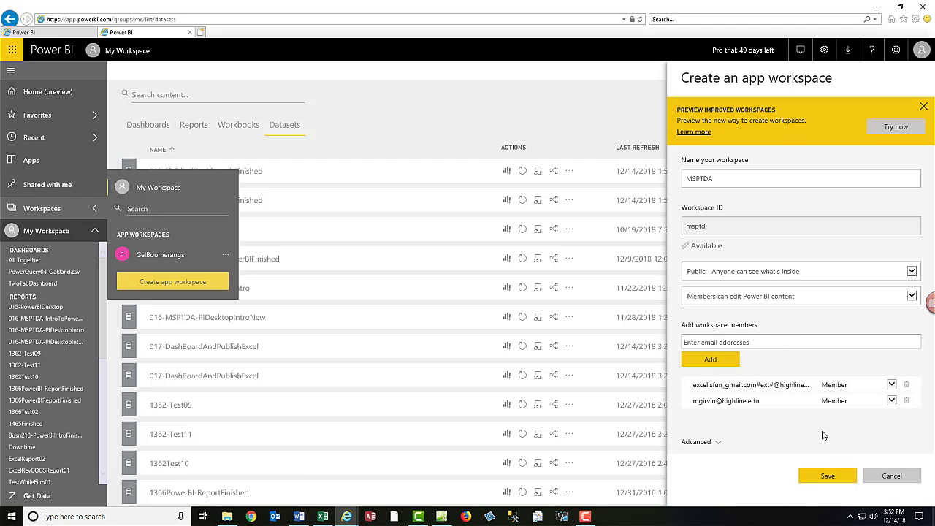
{"action": "left_click", "coordinate": [828, 476]}
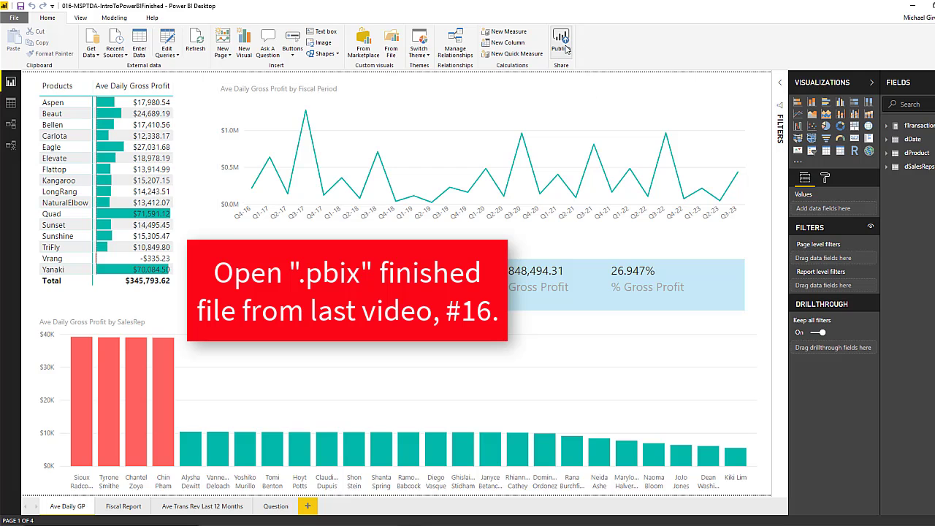
Publish the 016 intro report and 1366PowerBI-ReportFinished from Power BI Desktop to the MSPTDA workspace
{"action": "left_click", "coordinate": [566, 49]}
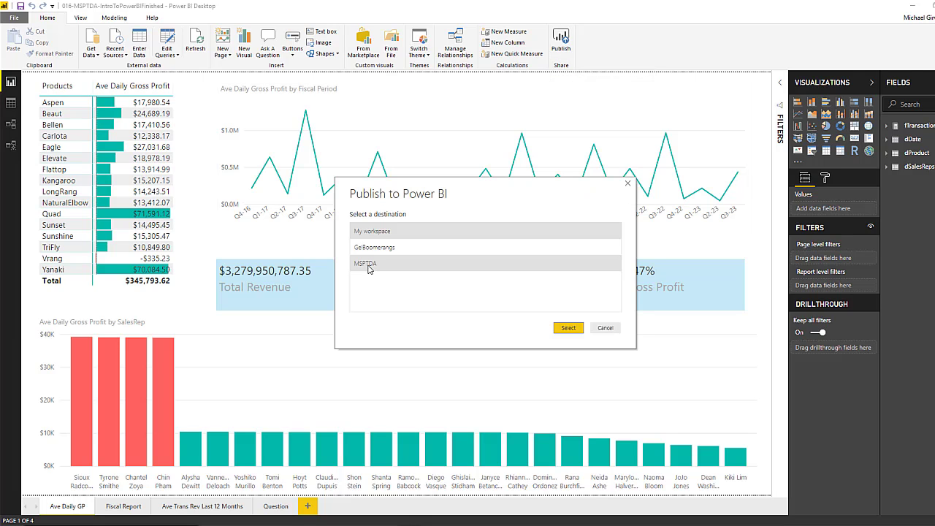
{"action": "left_click", "coordinate": [369, 267]}
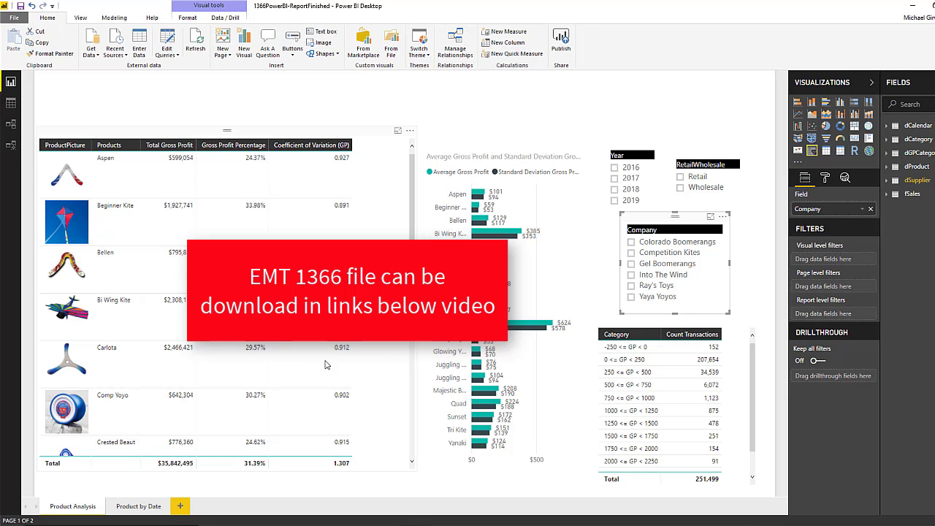
{"action": "left_click", "coordinate": [561, 44]}
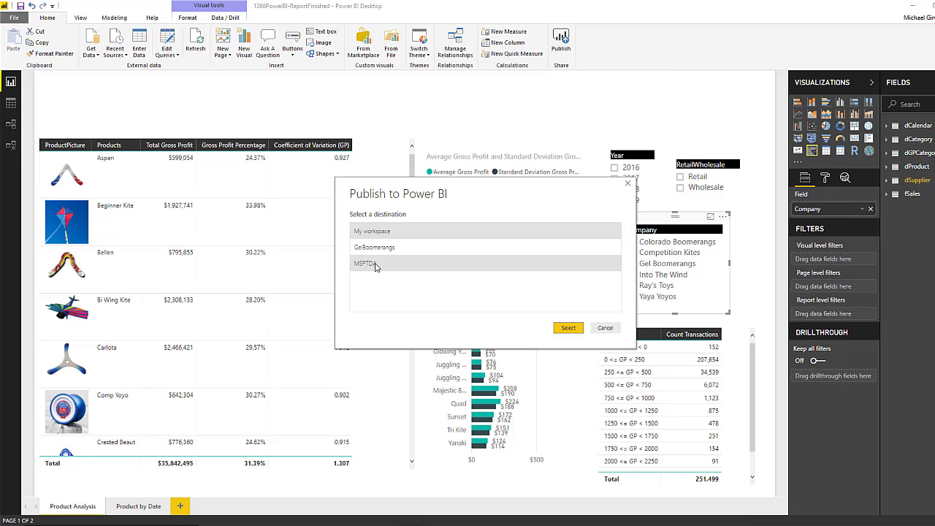
{"action": "left_click", "coordinate": [569, 330]}
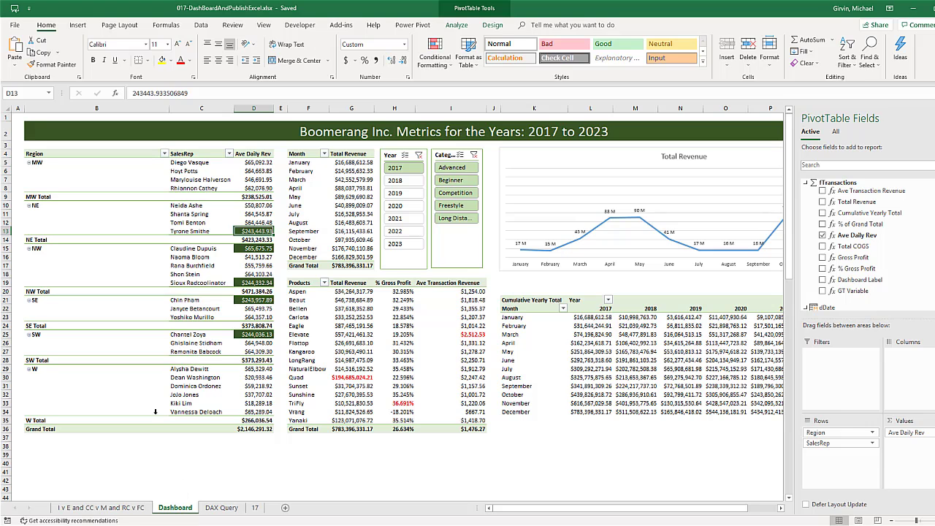
From File > Publish, upload 017-DashBoardAndPublishExcel.xlsx to MSPTDA and export its data model to Power BI
{"action": "left_click", "coordinate": [16, 26]}
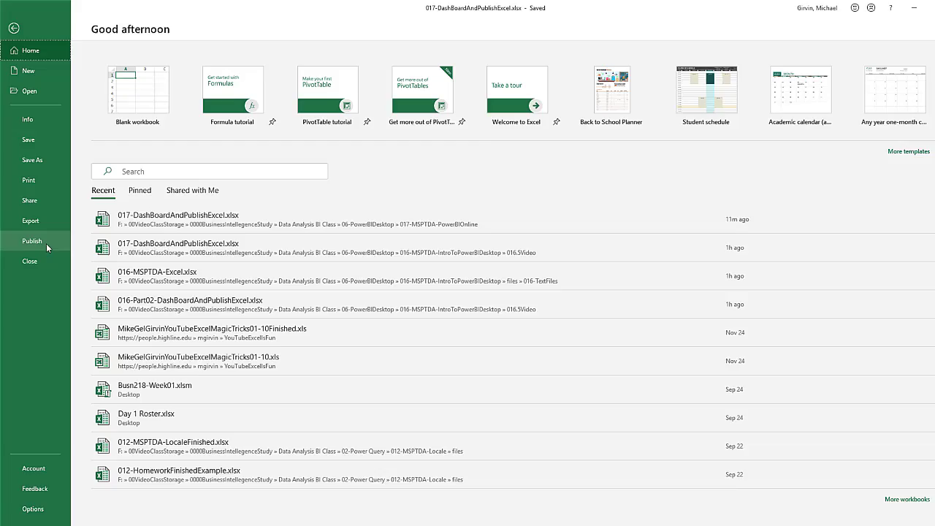
{"action": "left_click", "coordinate": [46, 243]}
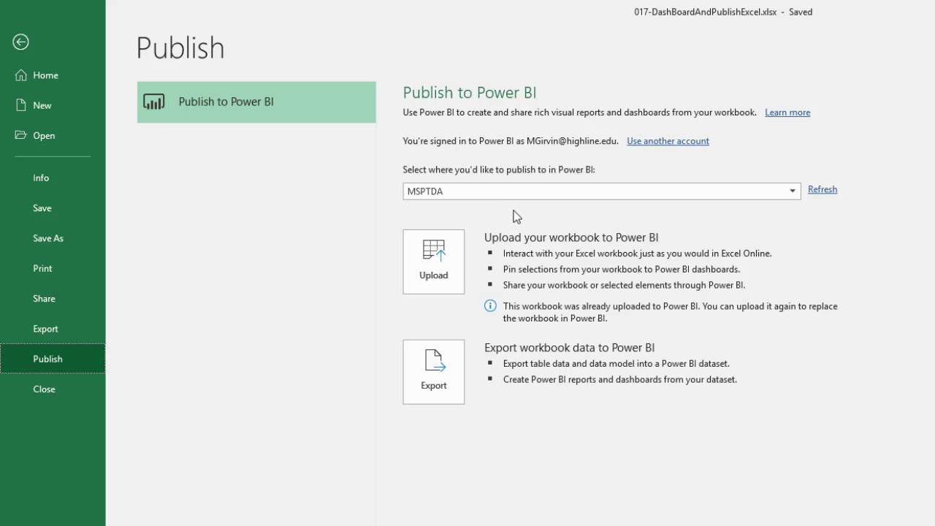
{"action": "left_click", "coordinate": [445, 275]}
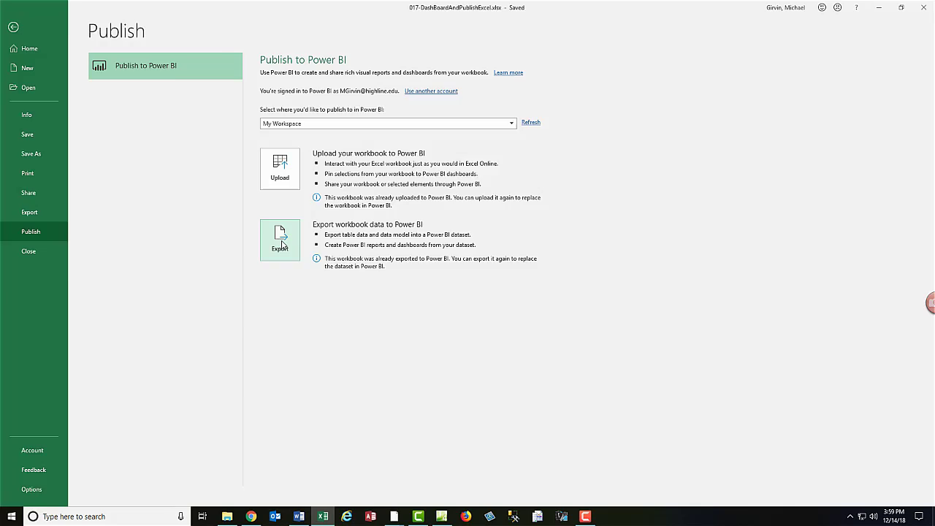
{"action": "left_click", "coordinate": [280, 242]}
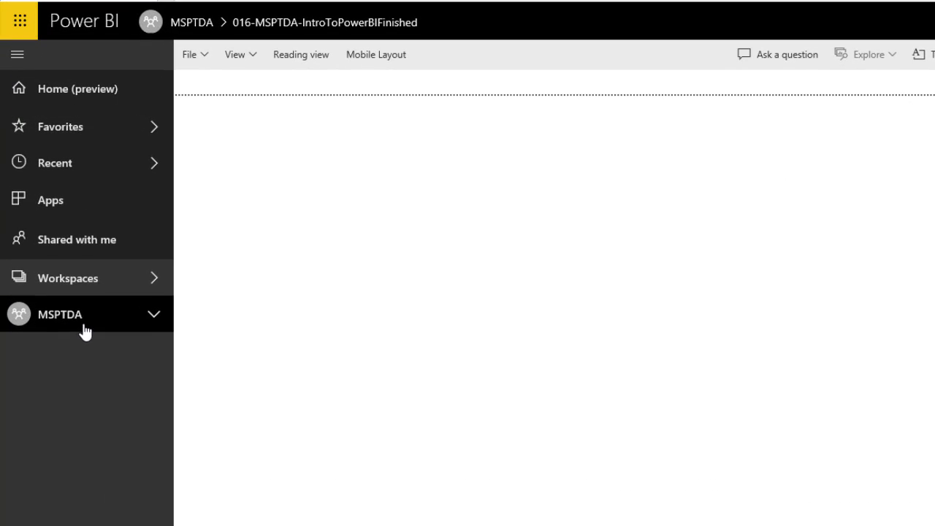
Expand MSPTDA in the nav pane, open the 016 report, then open 1366PowerBI-ReportFinished
{"action": "left_click", "coordinate": [153, 327]}
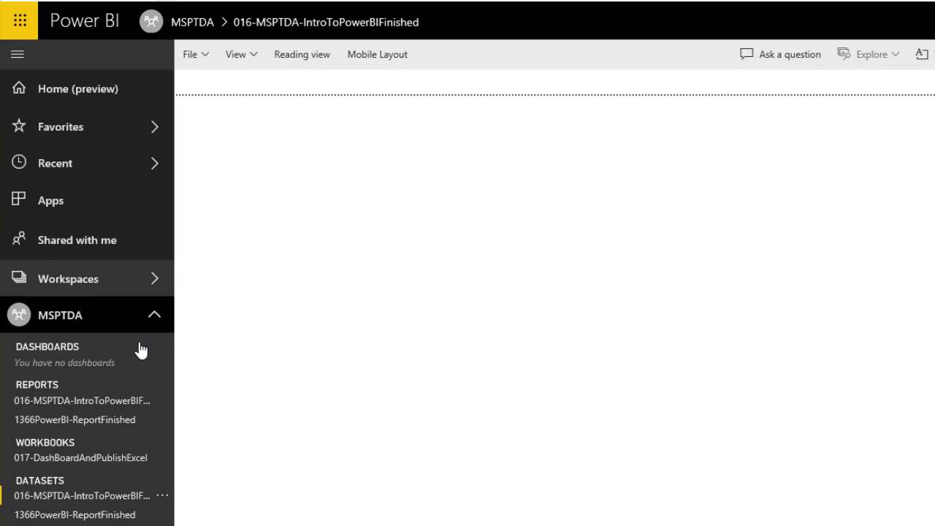
{"action": "left_click", "coordinate": [74, 402]}
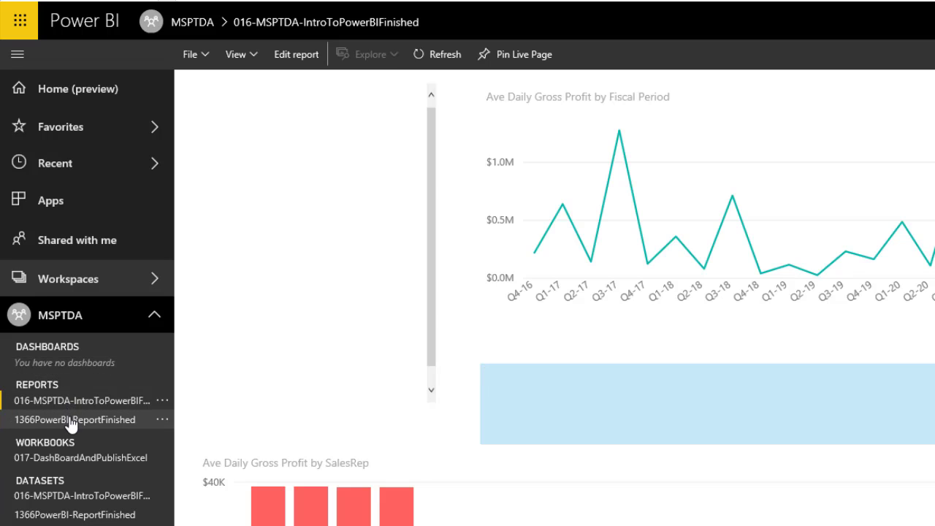
{"action": "left_click", "coordinate": [69, 421]}
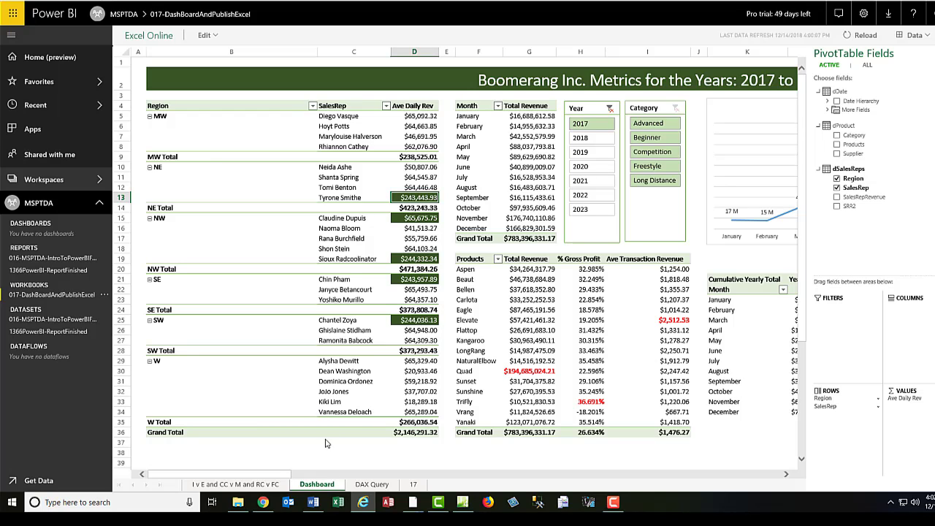
Filter the online 017-DashBoardAndPublishExcel dashboard to the Beginner category in the Category slicer
{"action": "left_click", "coordinate": [654, 139]}
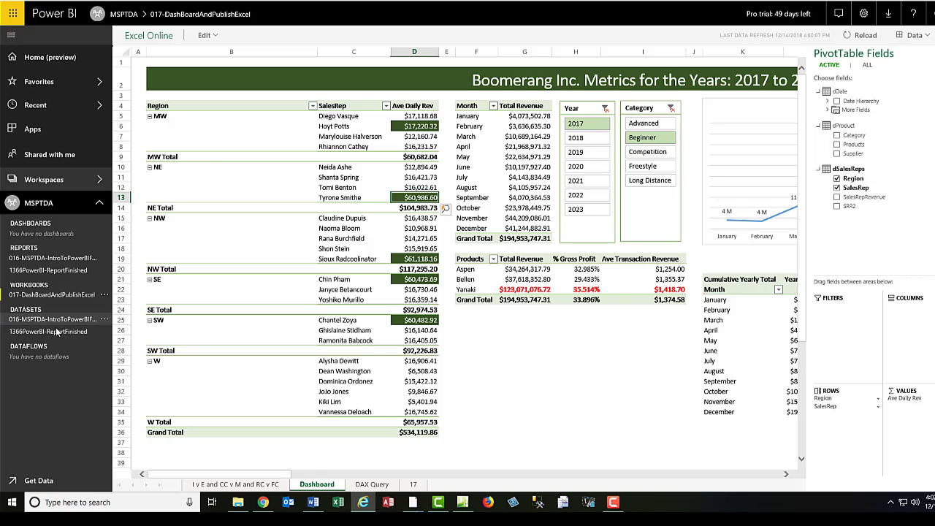
Open MSPTDA's content list and step through its Reports, Workbooks and Datasets tabs
{"action": "left_click", "coordinate": [30, 205]}
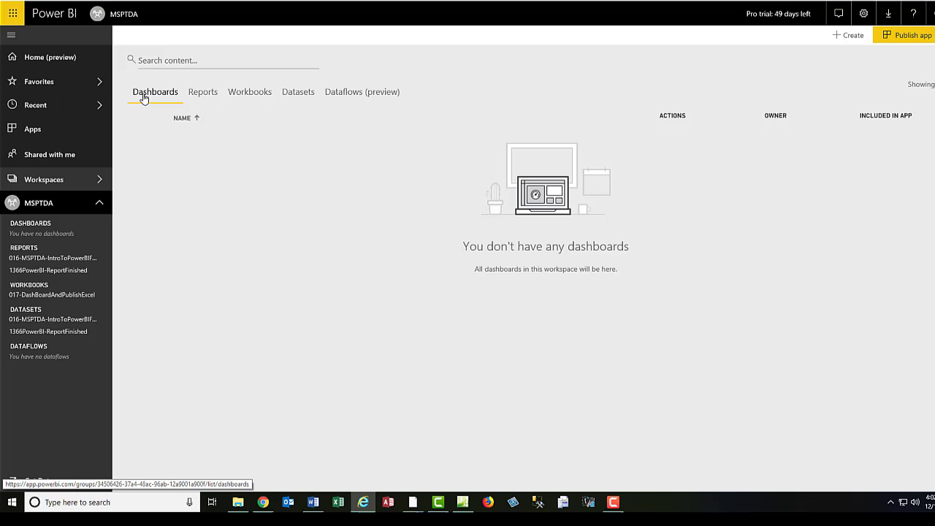
{"action": "left_click", "coordinate": [209, 93]}
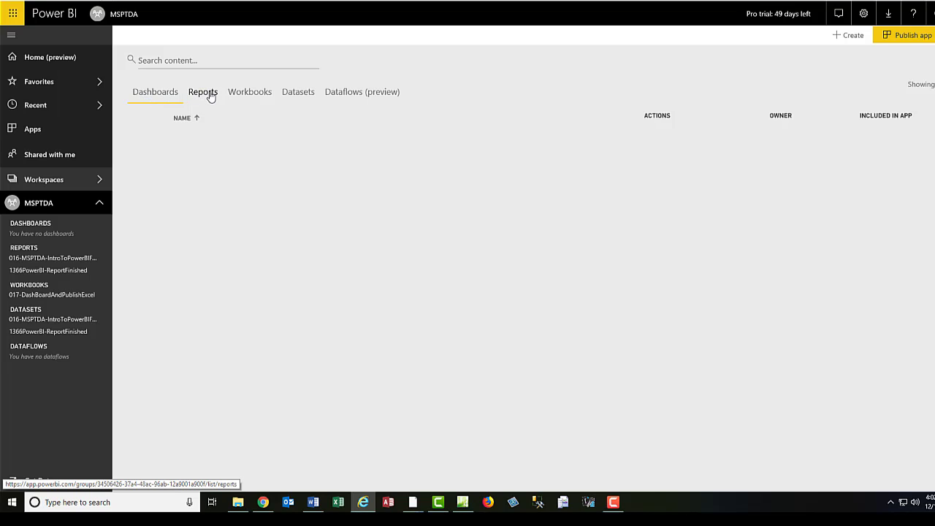
{"action": "left_click", "coordinate": [262, 93]}
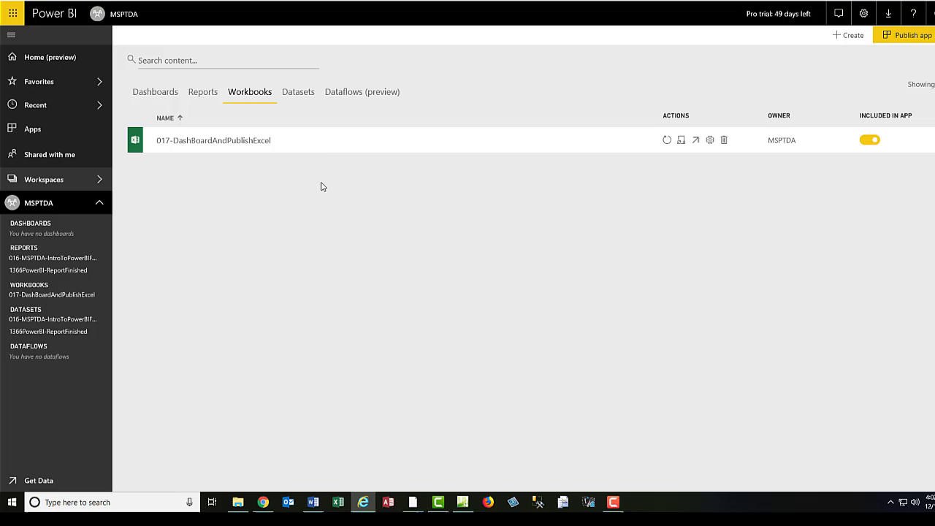
{"action": "left_click", "coordinate": [298, 92]}
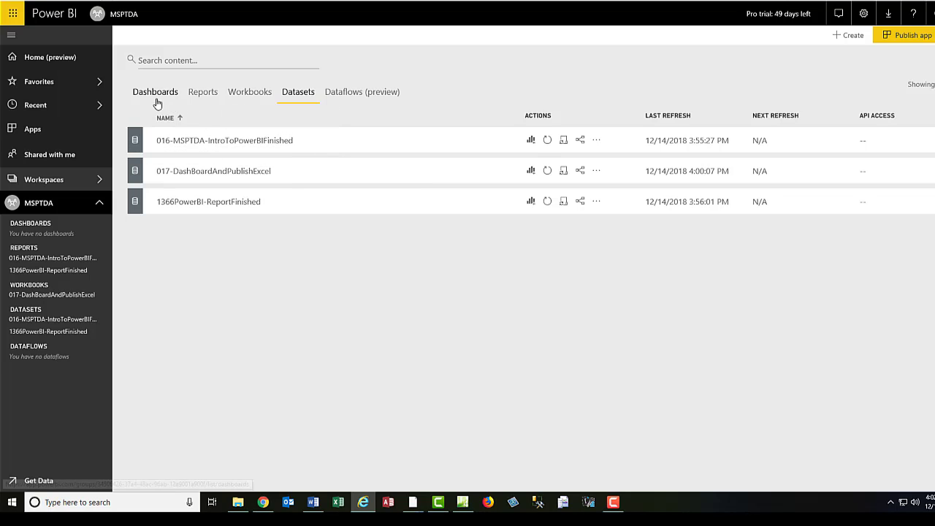
Pin the 016 intro report's page live to a new dashboard named TwoTabDashboard
{"action": "left_click", "coordinate": [49, 260]}
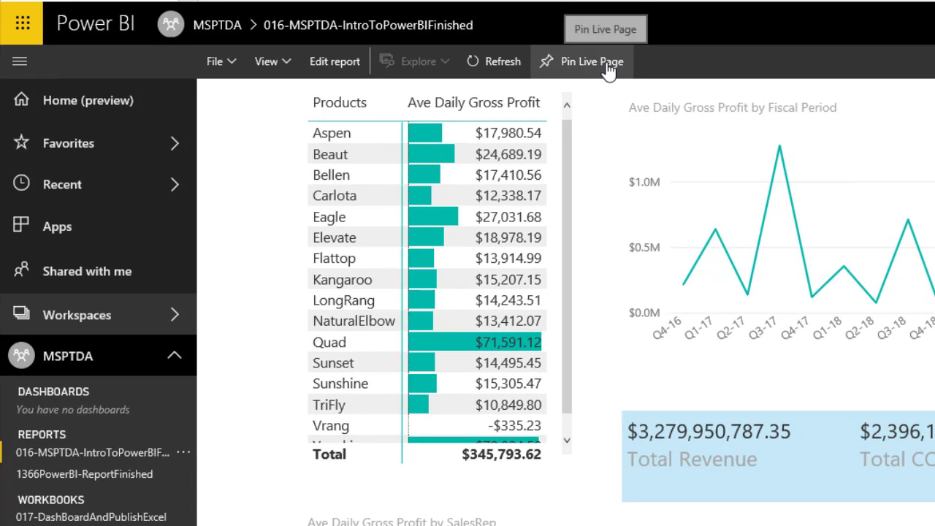
{"action": "left_click", "coordinate": [611, 63]}
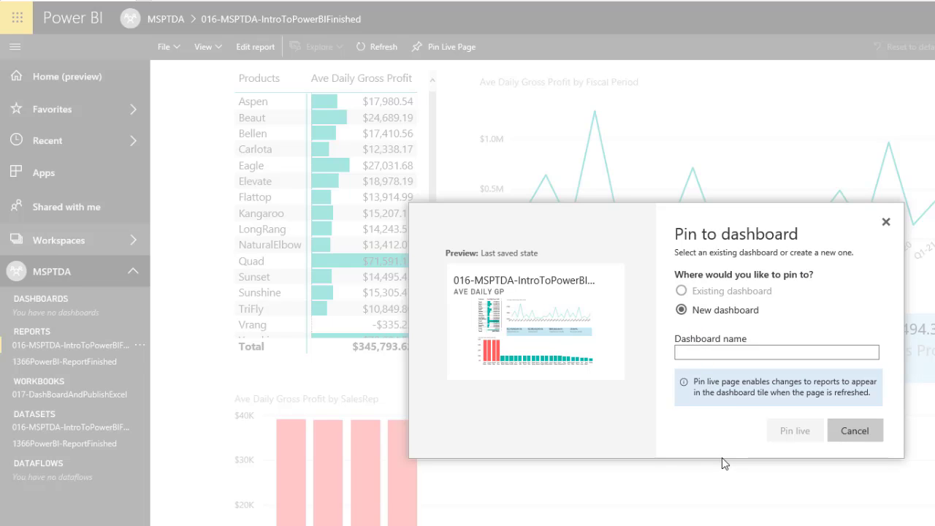
{"action": "type", "text": "TwoTabDashboard"}
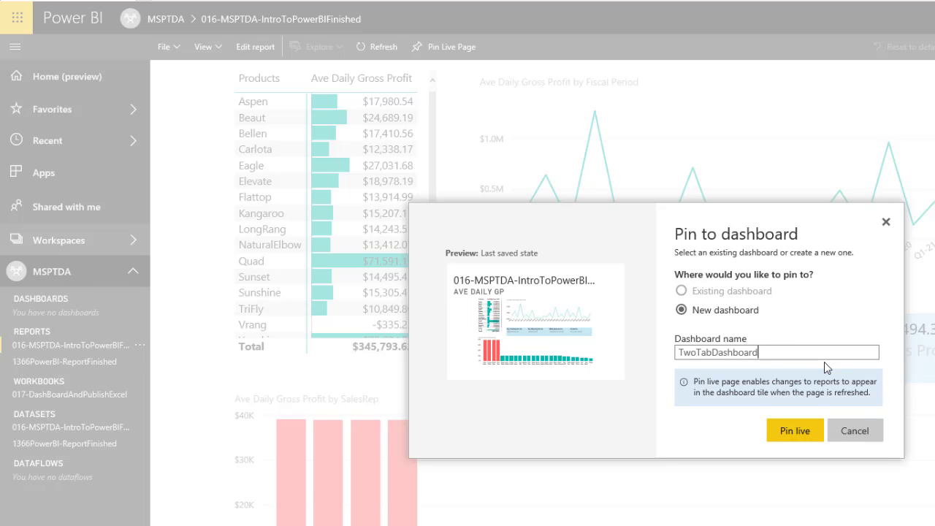
{"action": "left_click", "coordinate": [799, 432]}
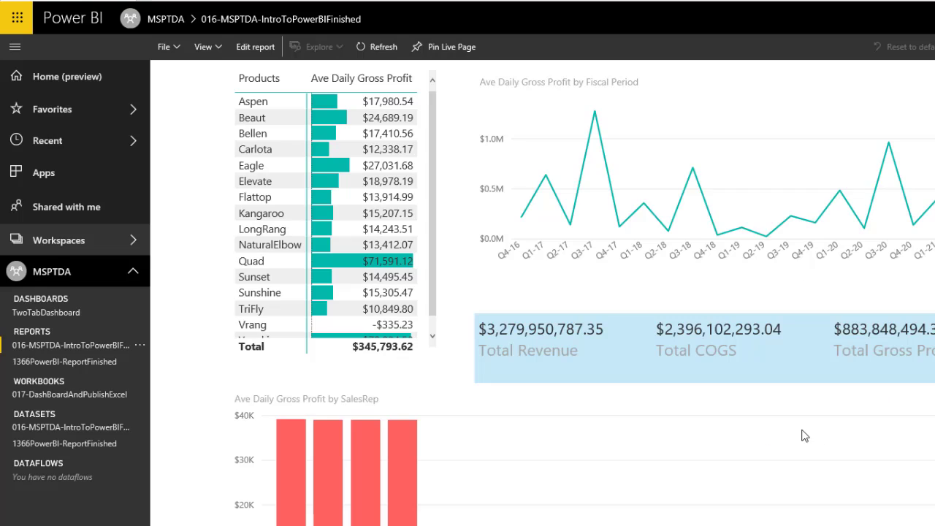
Pin the 1366 report's Product Analysis page live to the existing TwoTabDashboard, then view that dashboard
{"action": "left_click", "coordinate": [59, 319]}
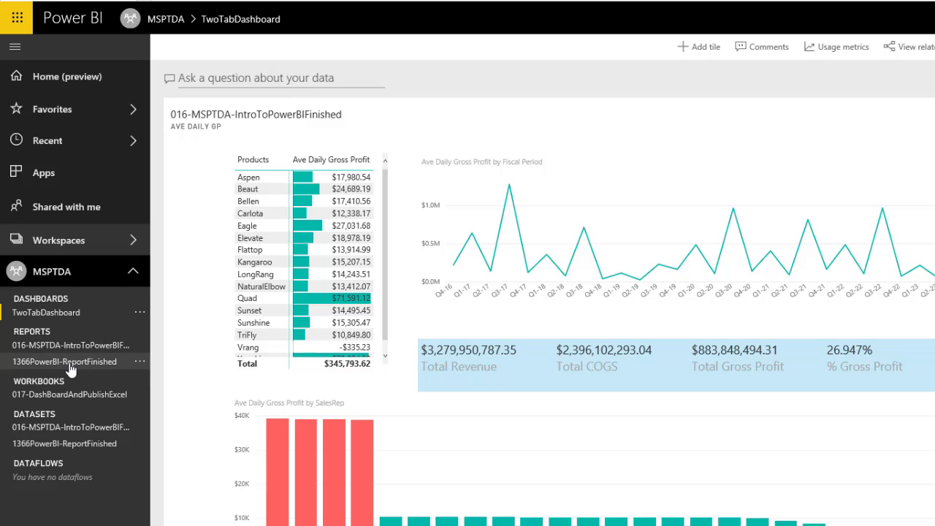
{"action": "left_click", "coordinate": [69, 362]}
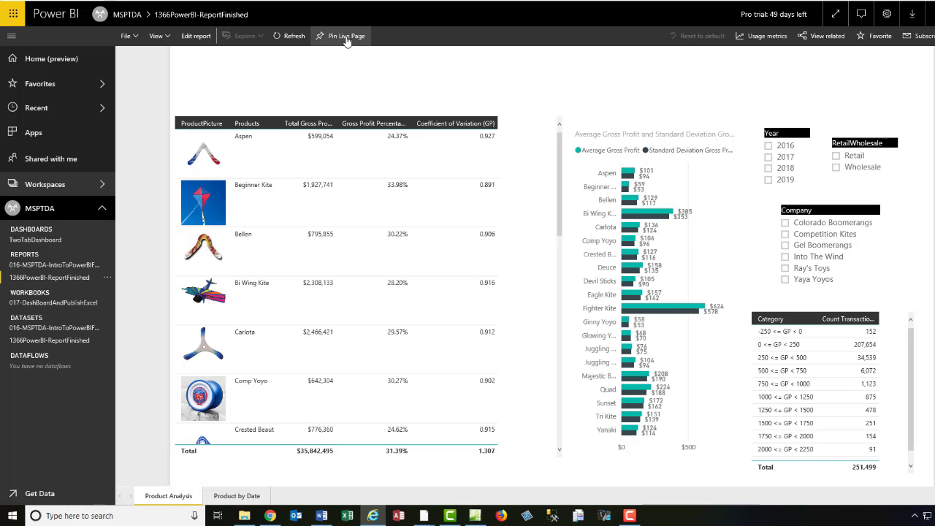
{"action": "left_click", "coordinate": [346, 37]}
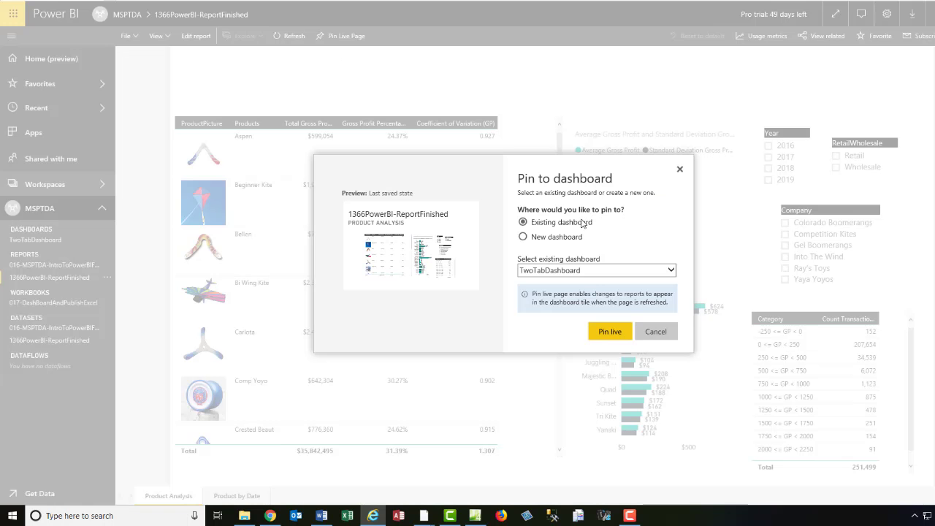
{"action": "left_click", "coordinate": [606, 332]}
{"action": "left_click", "coordinate": [57, 240]}
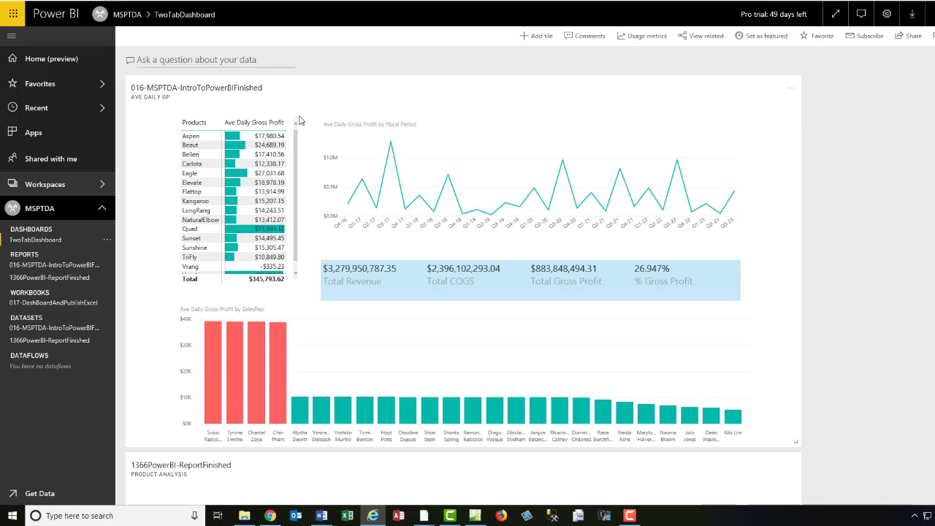
Cross-filter the live tiles: LongRang in the products table, Fighter Kite in the product analysis chart
{"action": "left_click", "coordinate": [235, 210]}
{"action": "scroll", "coordinate": [316, 275], "scroll_direction": "down", "scroll_amount": 1}
{"action": "scroll", "coordinate": [315, 275], "scroll_direction": "down", "scroll_amount": 4}
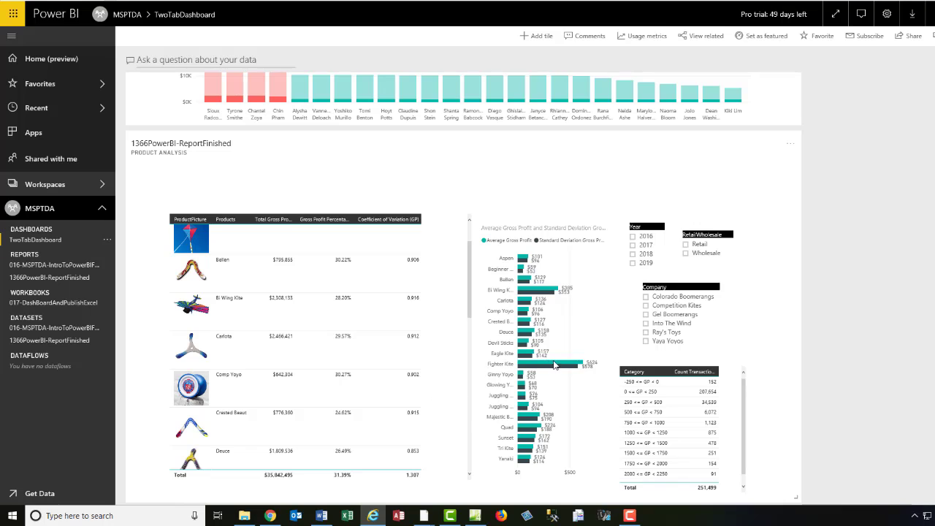
{"action": "left_click", "coordinate": [556, 364]}
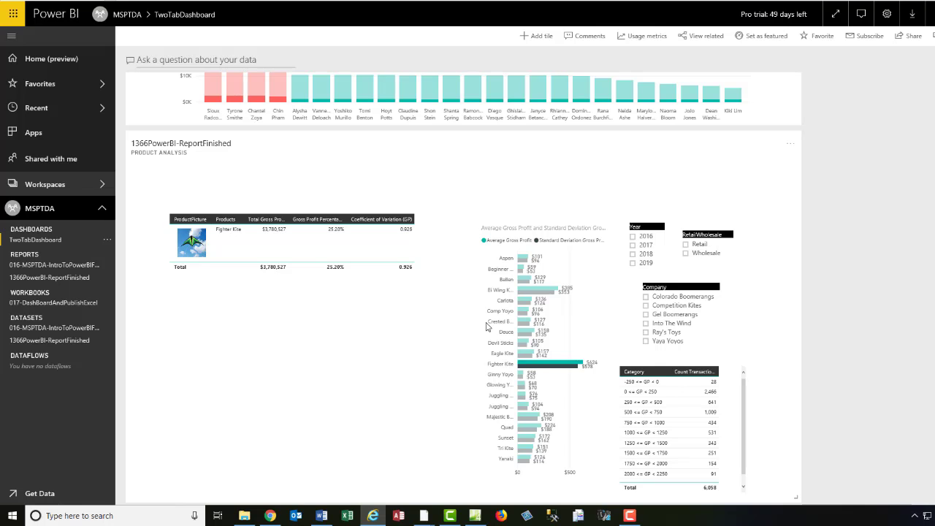
{"action": "scroll", "coordinate": [466, 231], "scroll_direction": "up", "scroll_amount": 5}
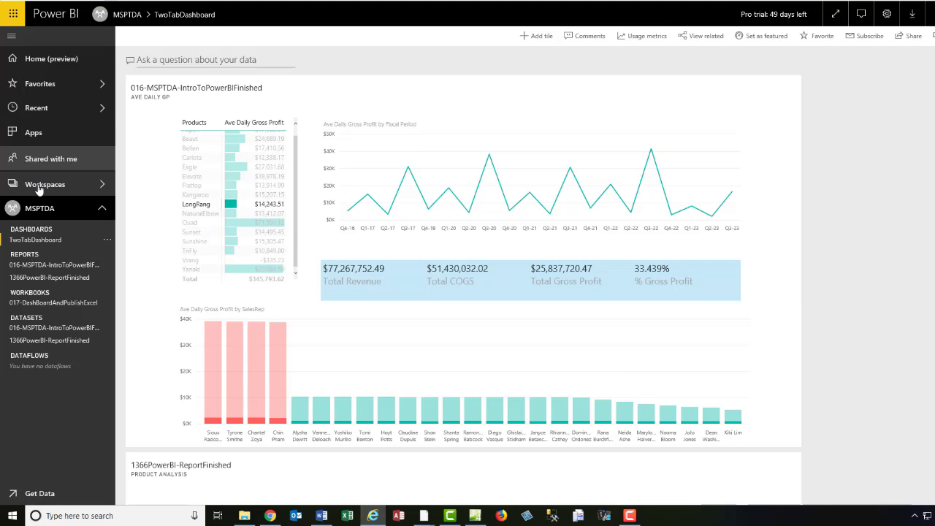
From the MSPTDA workspace's datasets, create a blank report on 017-DashBoardAndPublishExcel
{"action": "left_click", "coordinate": [44, 209]}
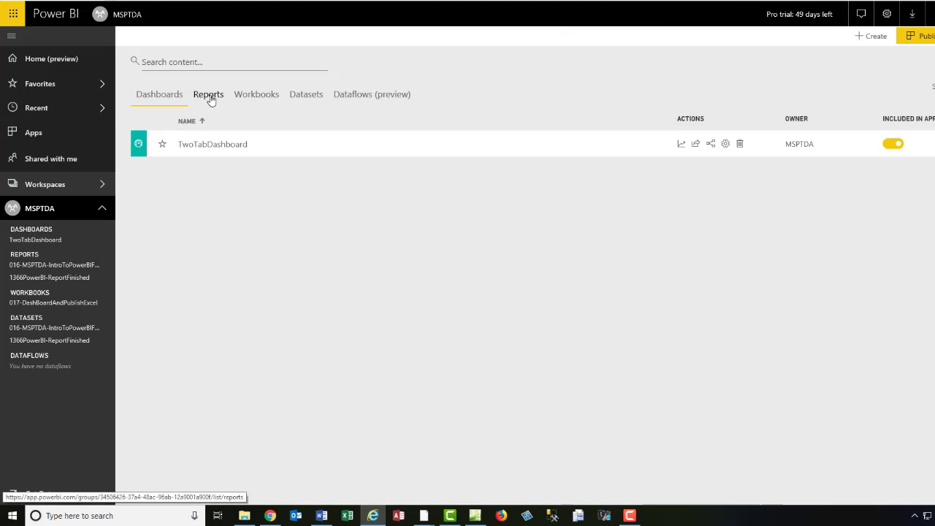
{"action": "left_click", "coordinate": [296, 99]}
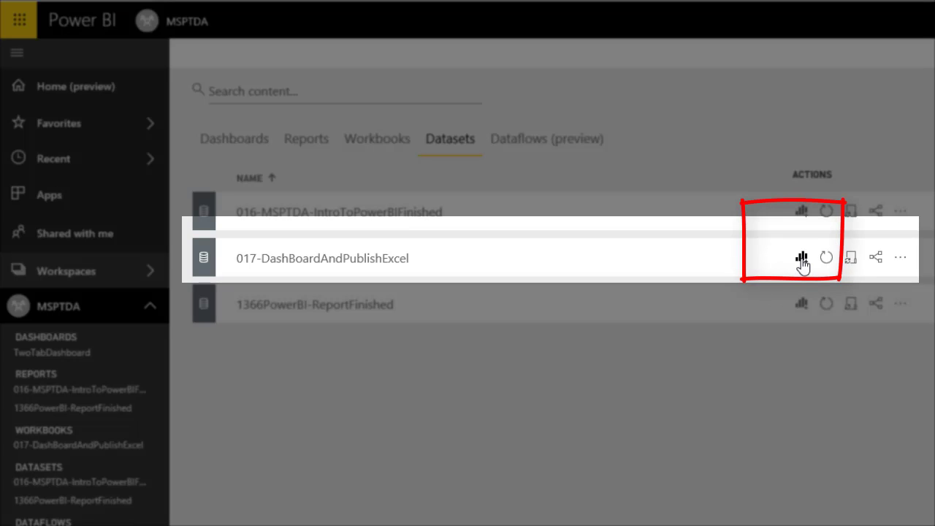
{"action": "left_click", "coordinate": [802, 259]}
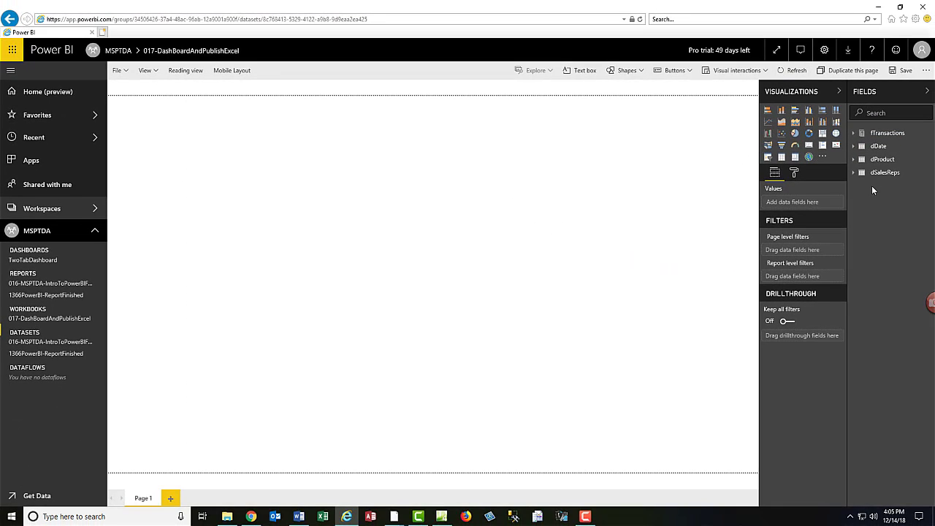
Rename the first report page to 'Rev COGS'
{"action": "double_click", "coordinate": [143, 497]}
{"action": "type", "text": "Rev COGS"}
{"action": "key", "text": "Return"}
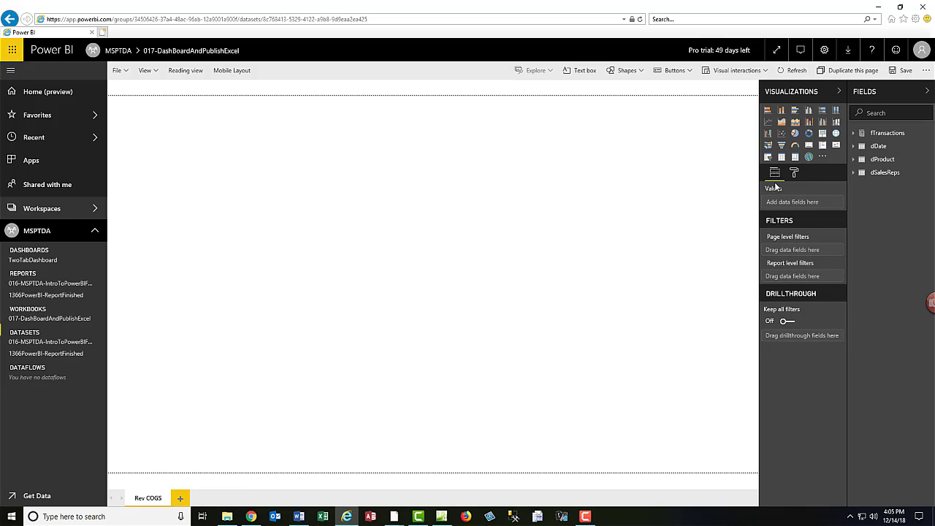
Add a clustered column chart of Total Revenue and Total COGS by Products, enlarged and repositioned
{"action": "left_click", "coordinate": [808, 110]}
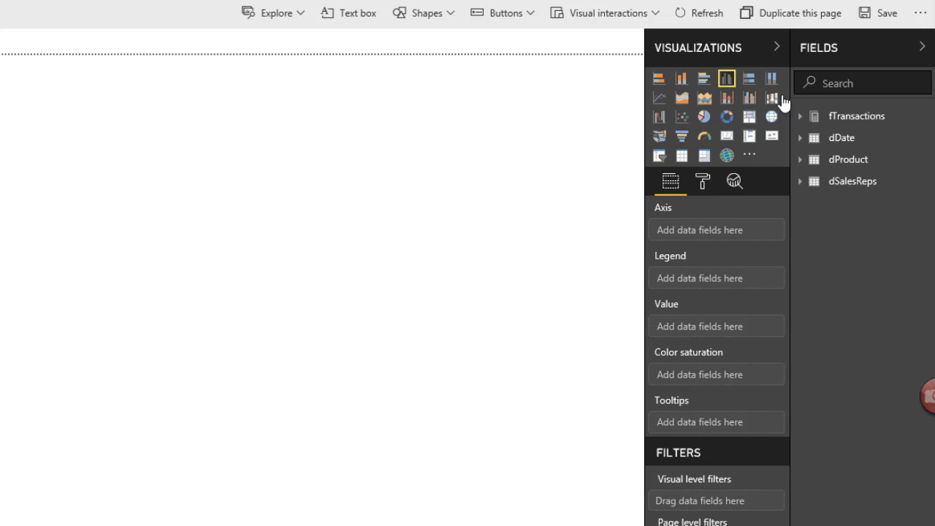
{"action": "left_click", "coordinate": [814, 160]}
{"action": "left_click", "coordinate": [822, 201]}
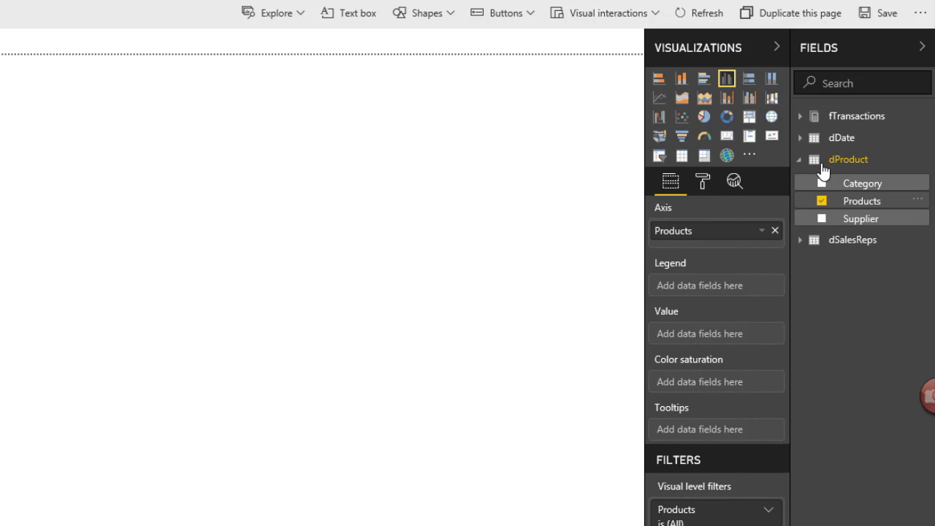
{"action": "left_click", "coordinate": [800, 118]}
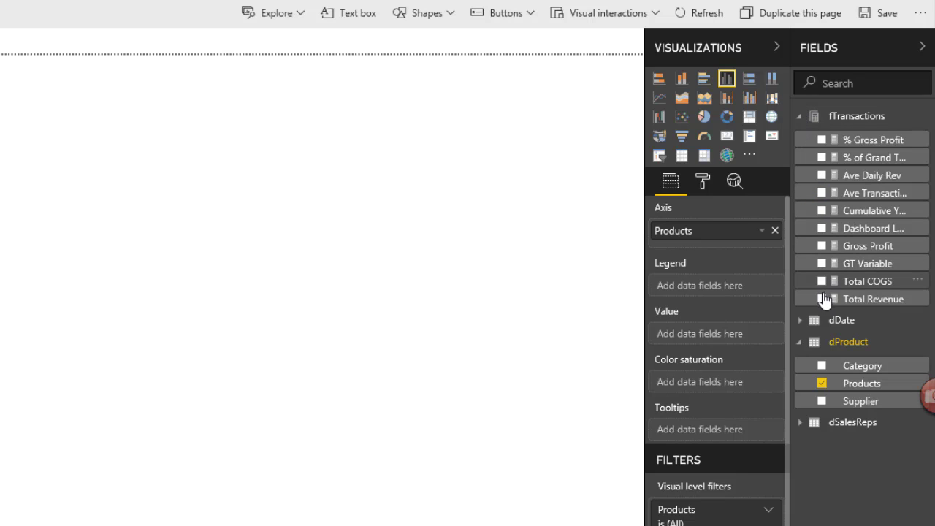
{"action": "left_click", "coordinate": [822, 299]}
{"action": "left_click", "coordinate": [823, 281]}
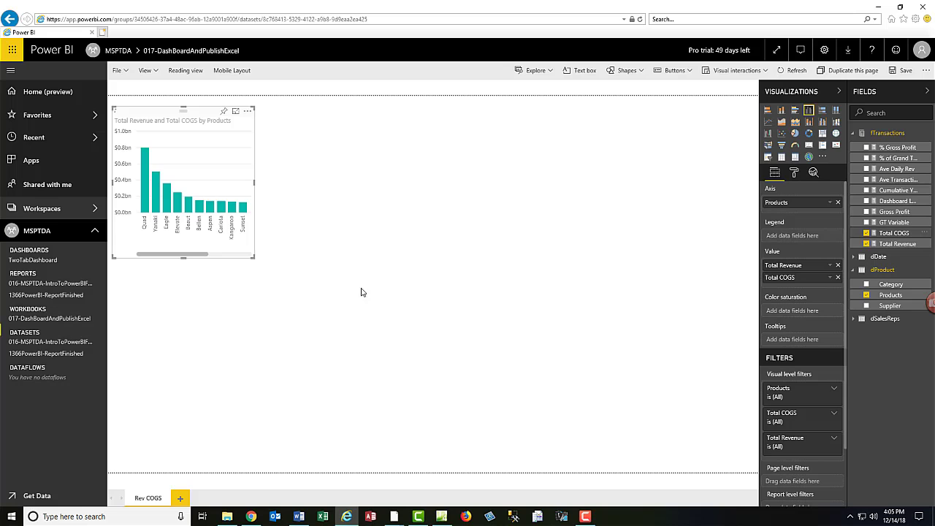
{"action": "left_click_drag", "start_coordinate": [254, 257], "coordinate": [510, 325]}
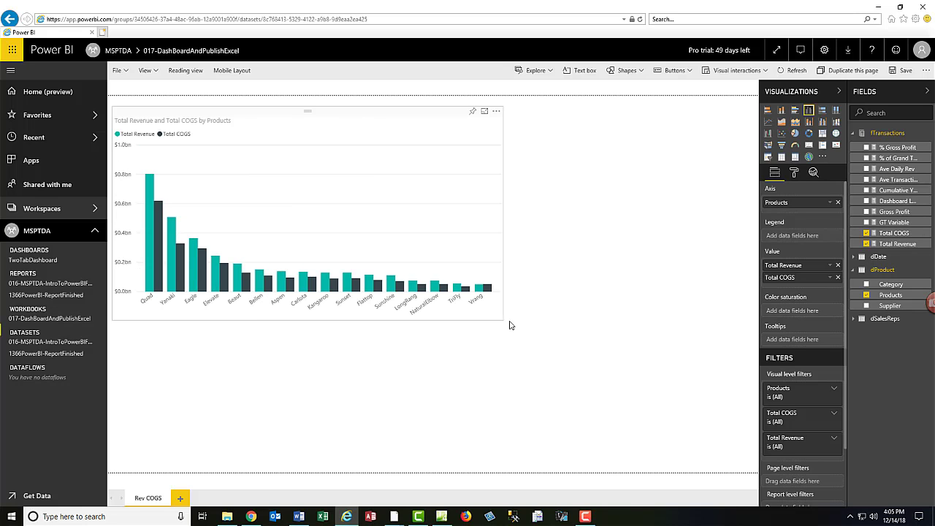
{"action": "left_click_drag", "start_coordinate": [285, 127], "coordinate": [322, 161]}
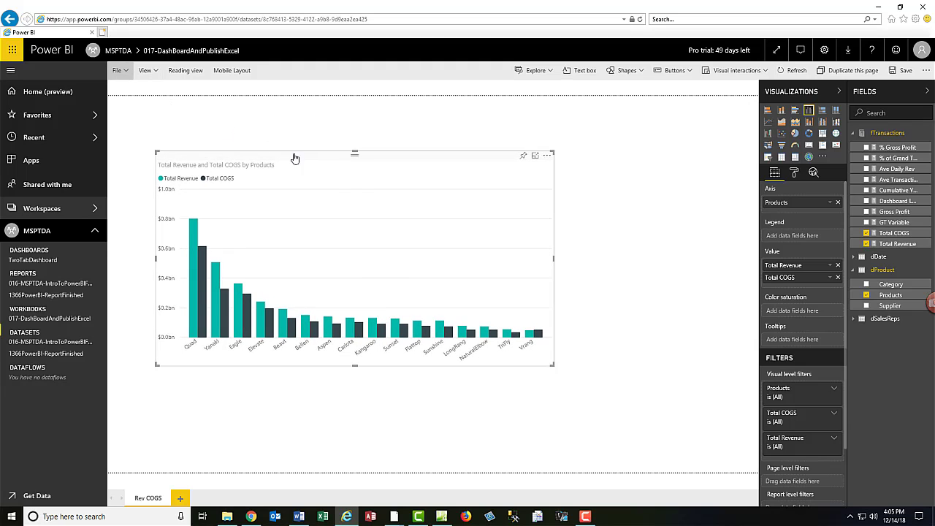
Save the new report as 'ExcelRepost01'
{"action": "key", "text": "ctrl+s"}
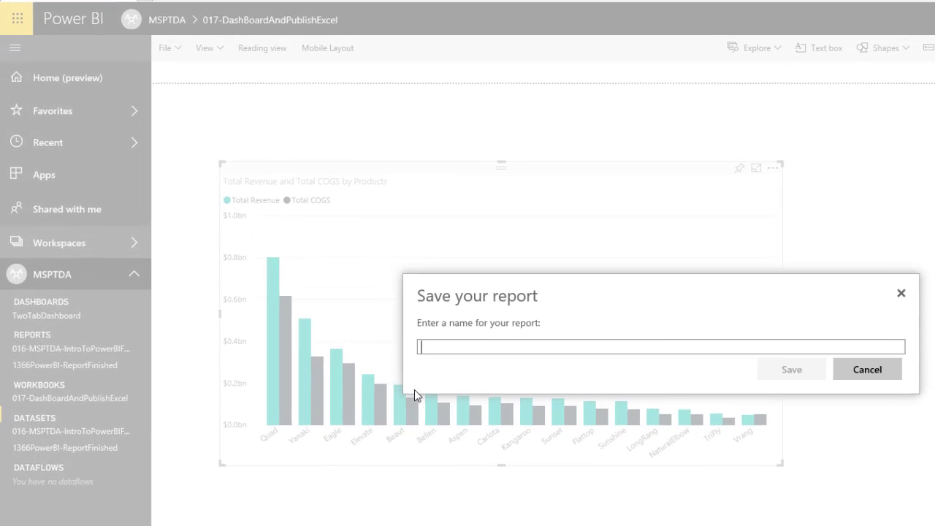
{"action": "type", "text": "ExcelRepost01"}
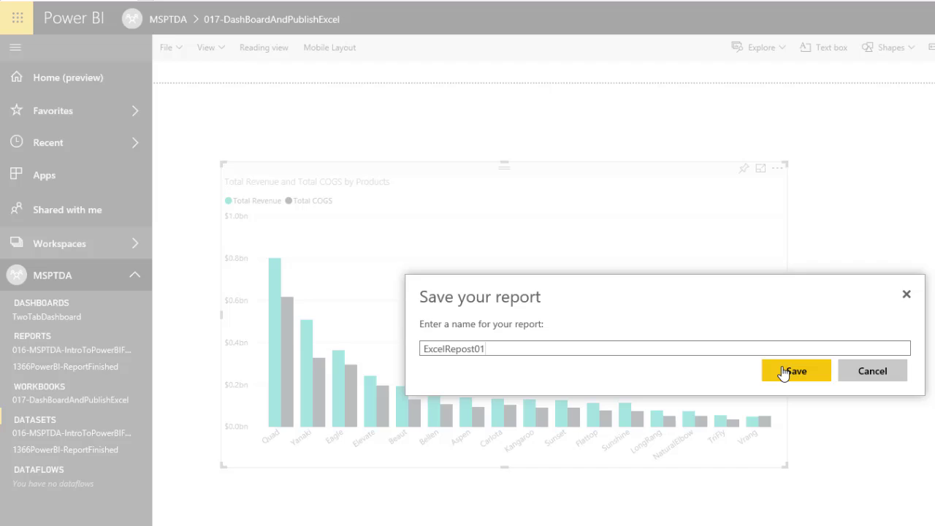
{"action": "left_click", "coordinate": [730, 371]}
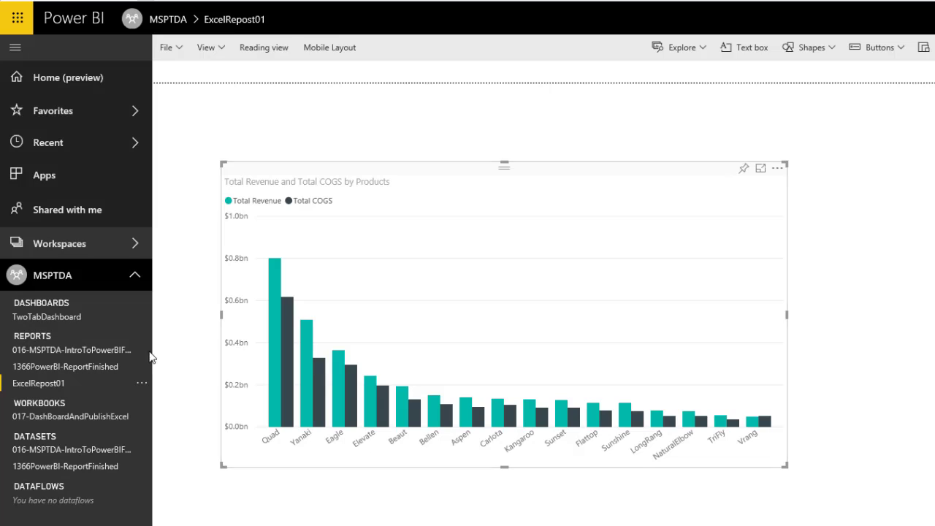
Browse the 1366 and 016 reports, then open the 017-DashBoardAndPublishExcel workbook
{"action": "left_click", "coordinate": [63, 373]}
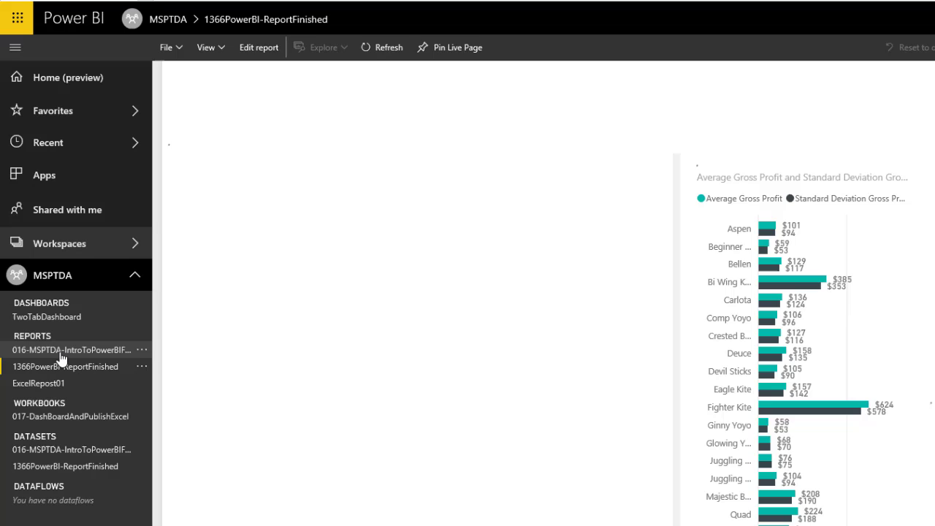
{"action": "left_click", "coordinate": [61, 354]}
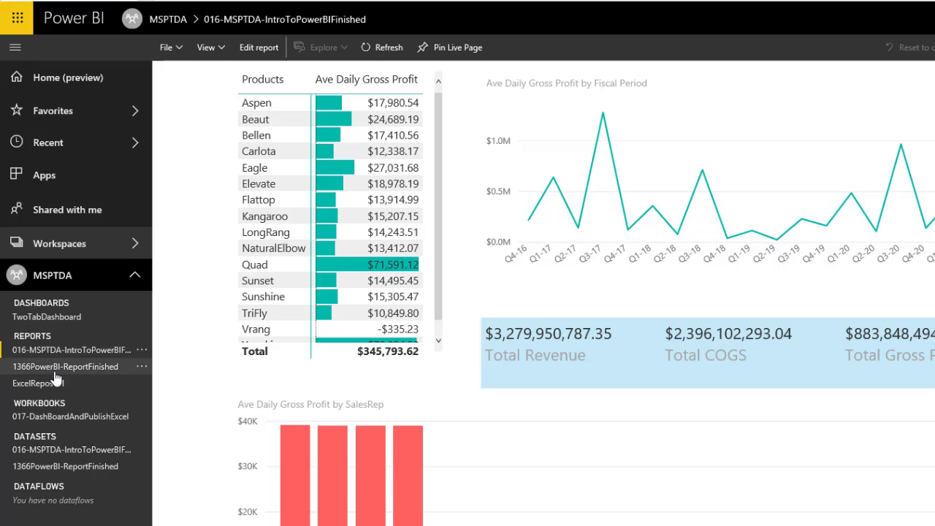
{"action": "left_click", "coordinate": [54, 418]}
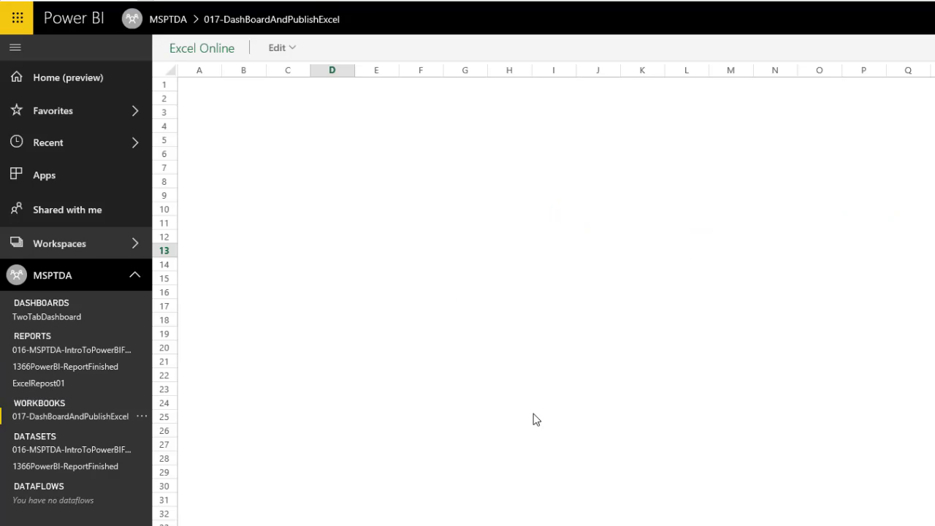